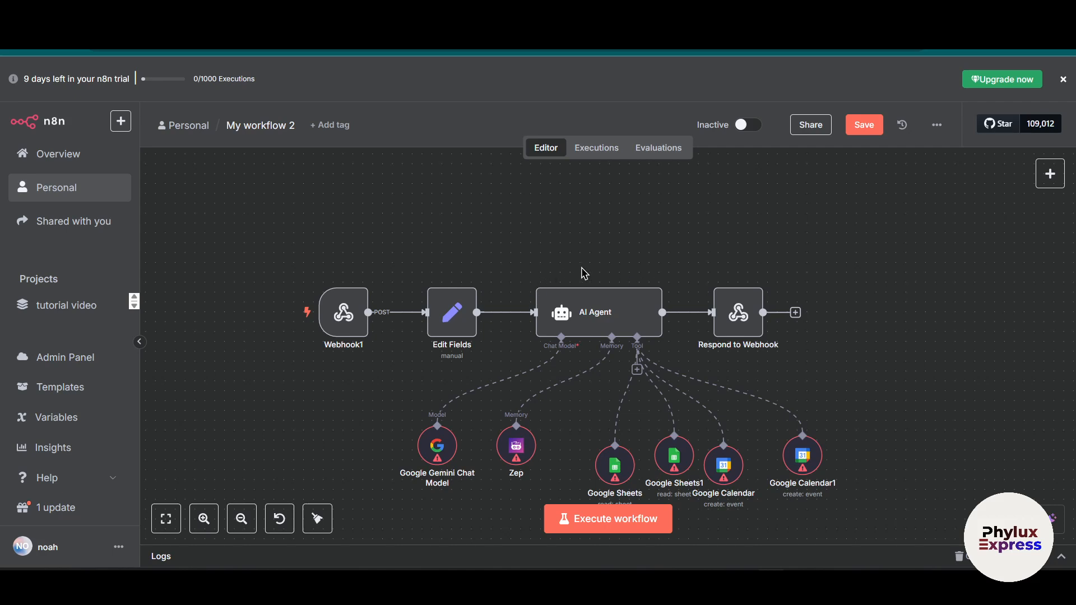
Look over the workflow's connected nodes and the parameters of the Webhook1 node
scroll(585, 266, down, 2)
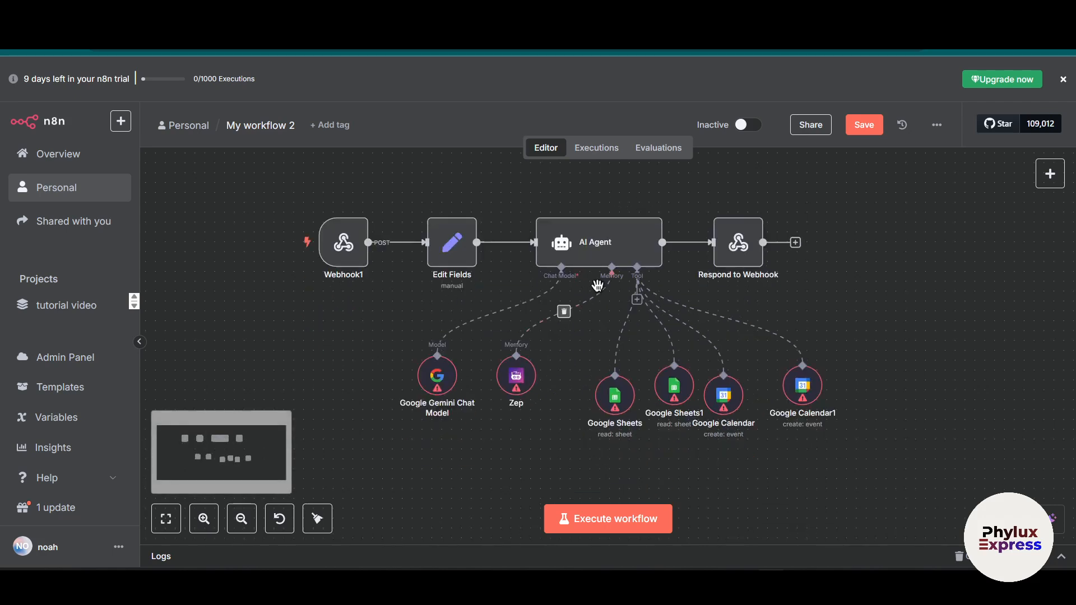
scroll(586, 275, up, 2)
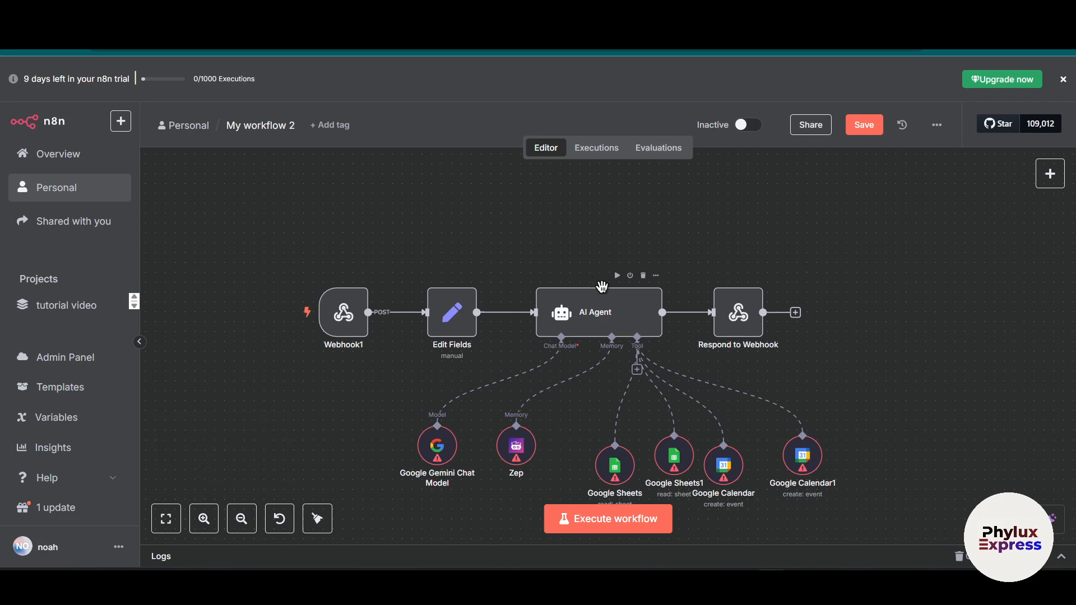
scroll(593, 287, down, 1)
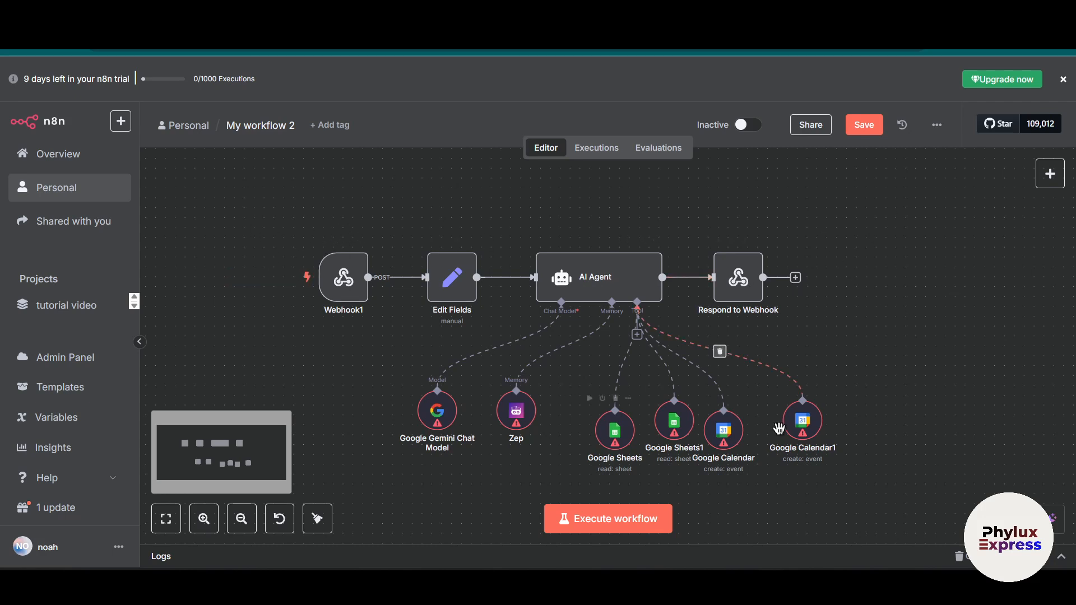
drag(725, 280, 319, 442)
click(337, 221)
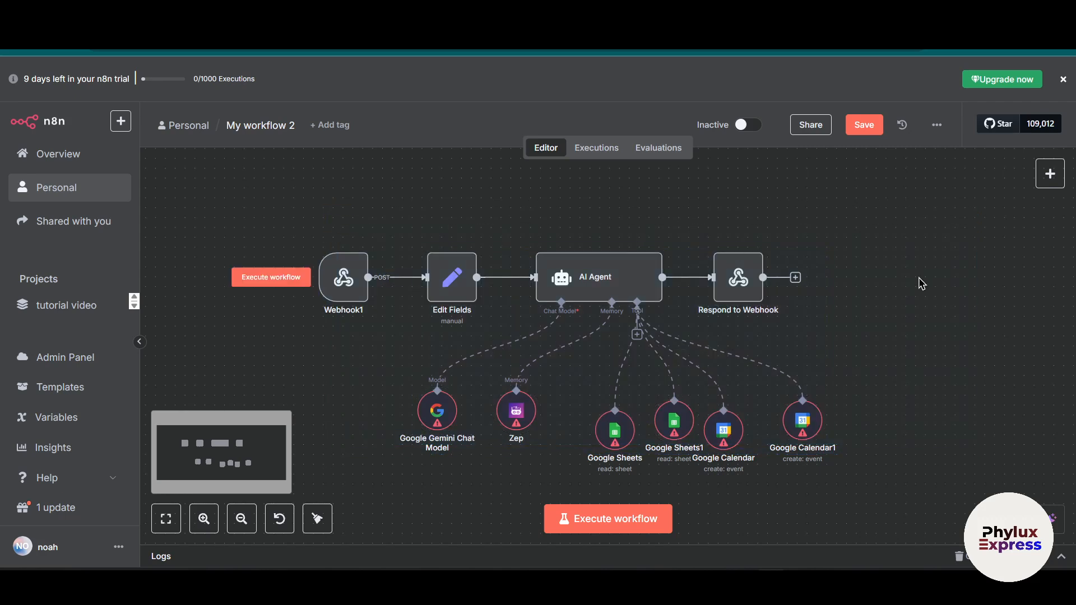
drag(956, 239, 292, 449)
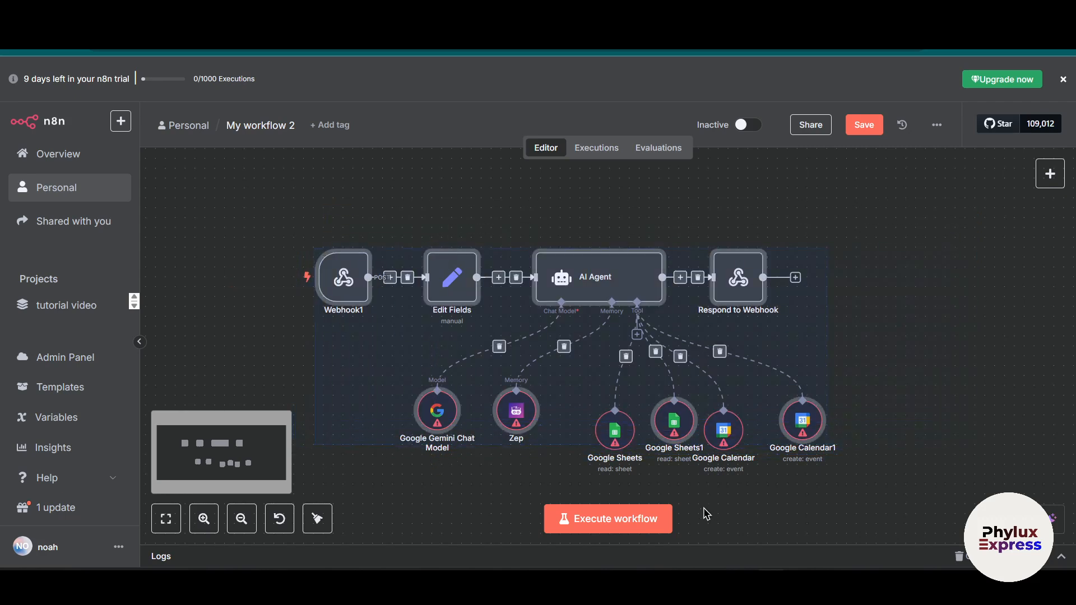
drag(337, 176, 826, 463)
click(448, 219)
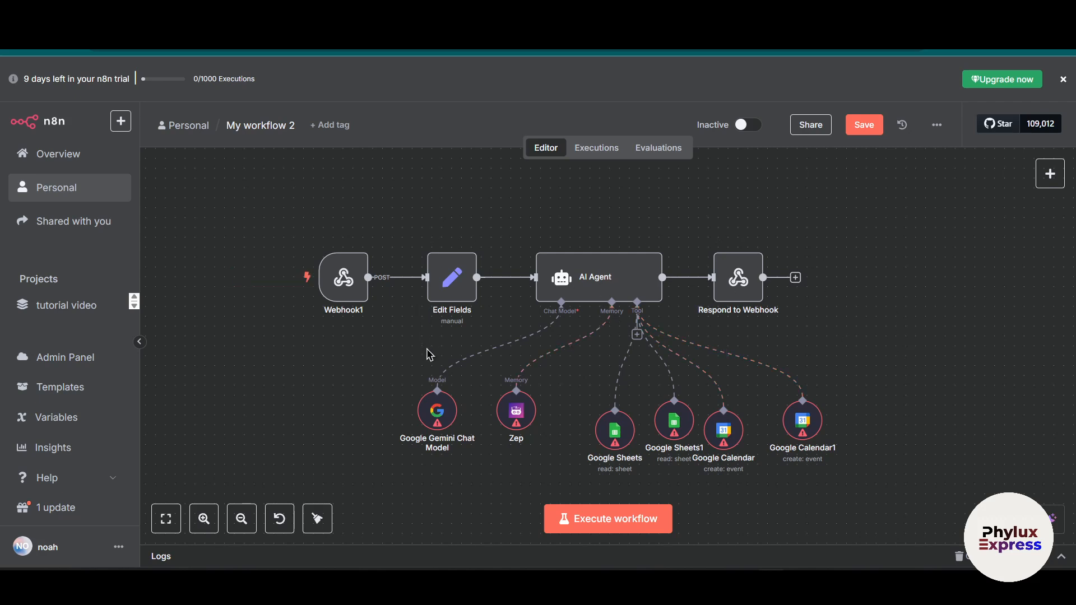
double_click(347, 290)
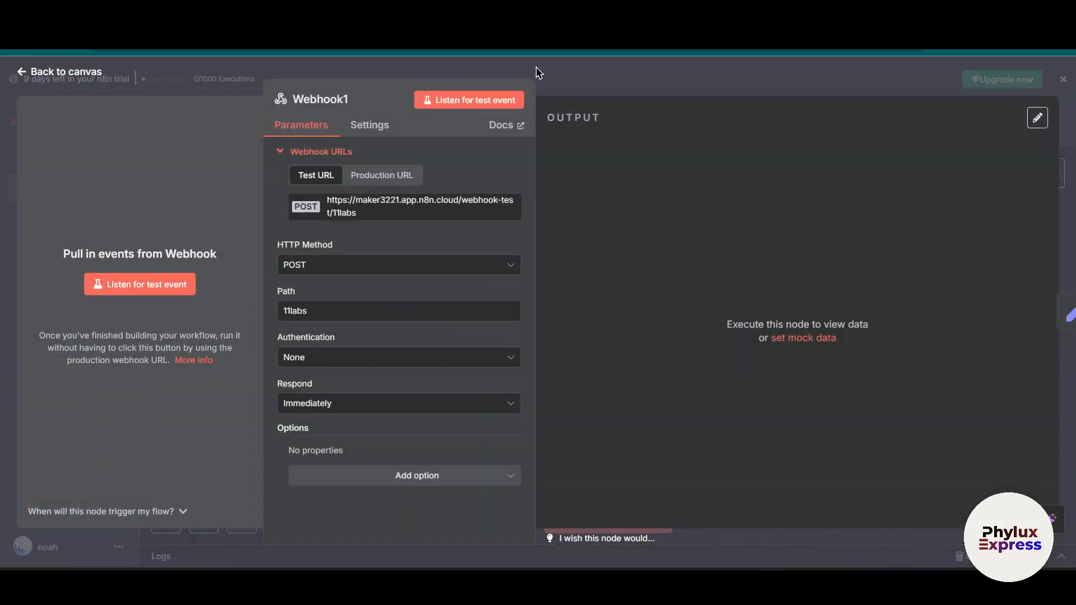
click(537, 70)
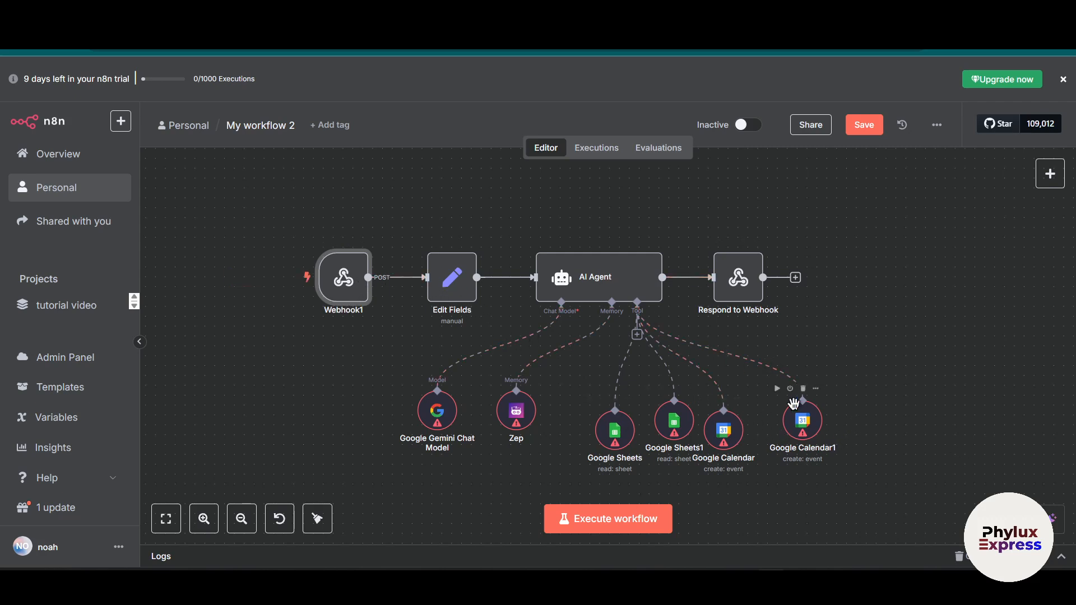
mouse_move(802, 423)
mouse_move(348, 302)
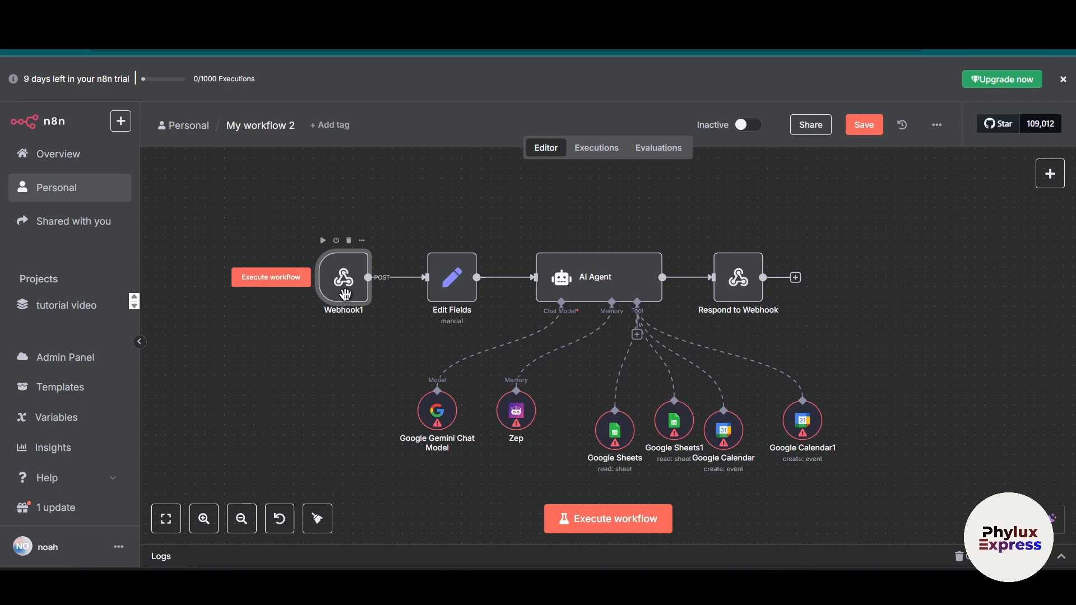
Open the Webhook1 node and set its HTTP method to POST
double_click(345, 294)
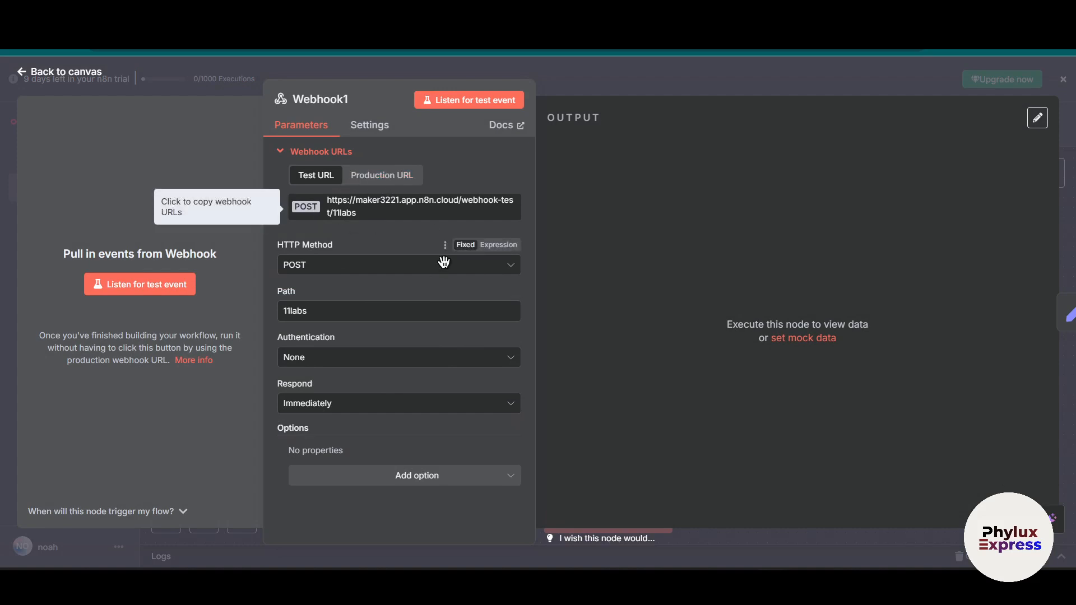
click(373, 265)
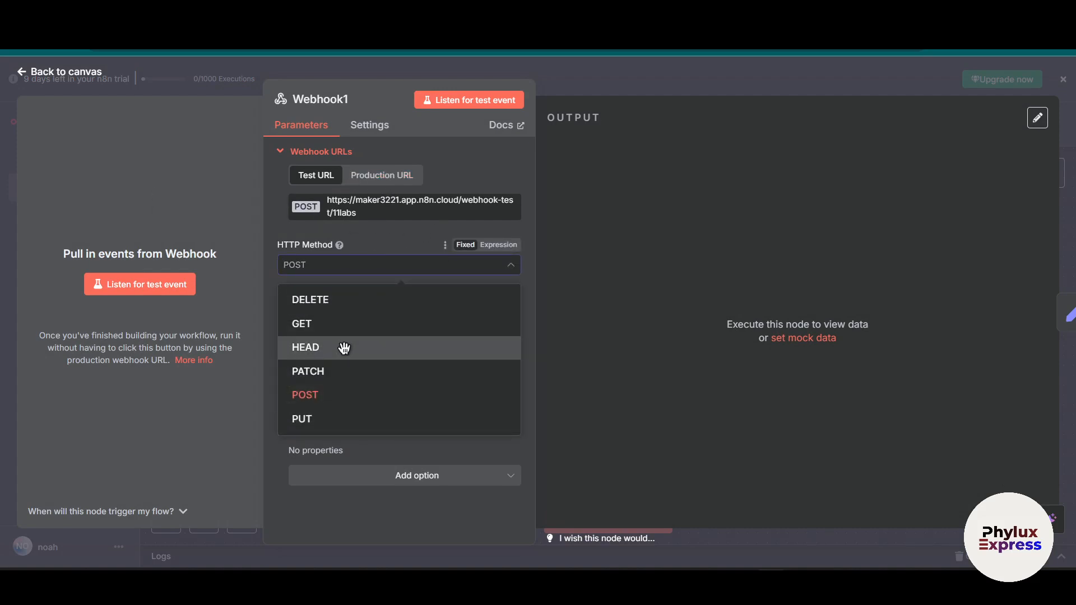
click(345, 328)
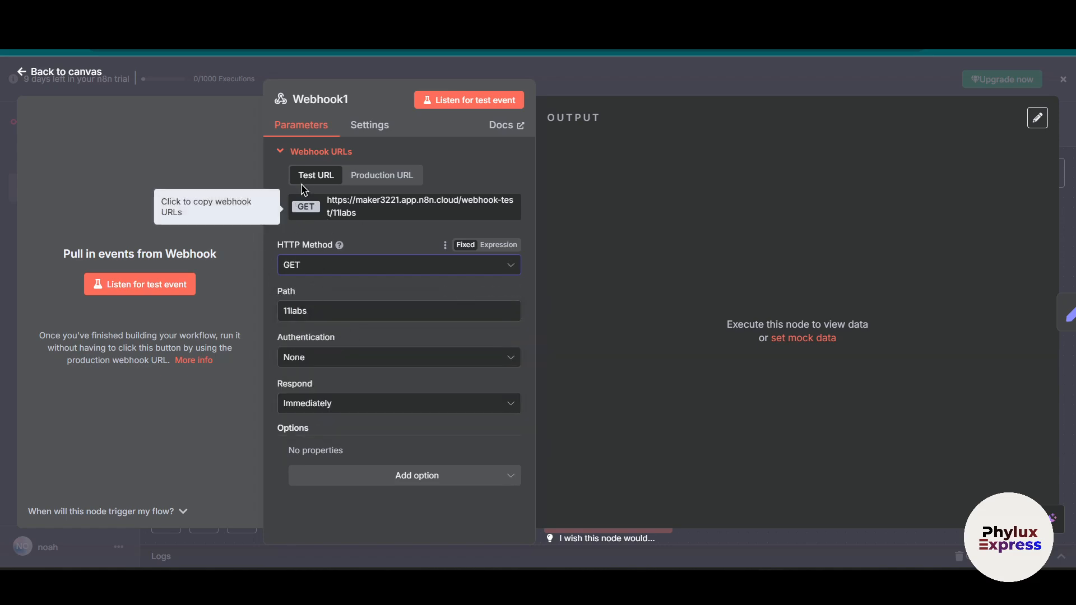
click(311, 263)
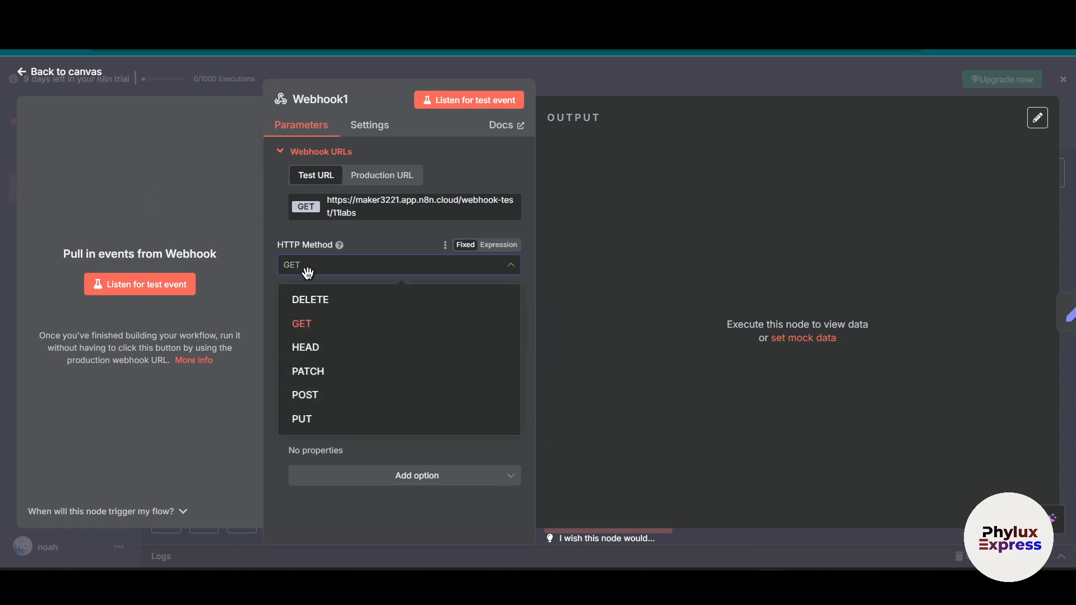
click(331, 396)
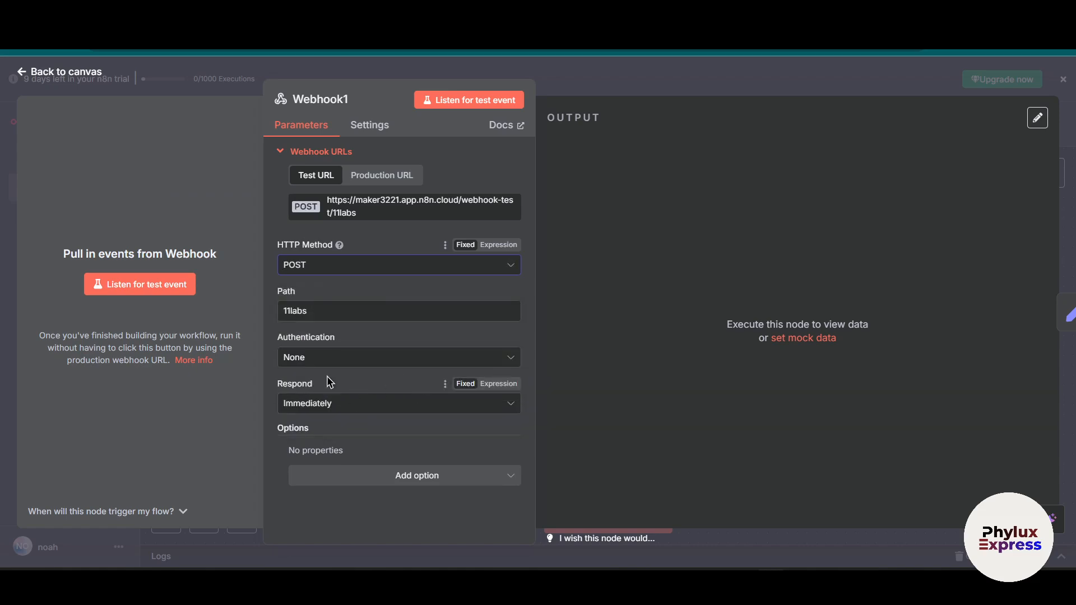
Replace the Webhook1 node's path with 11labs
double_click(346, 310)
key(BackSpace)
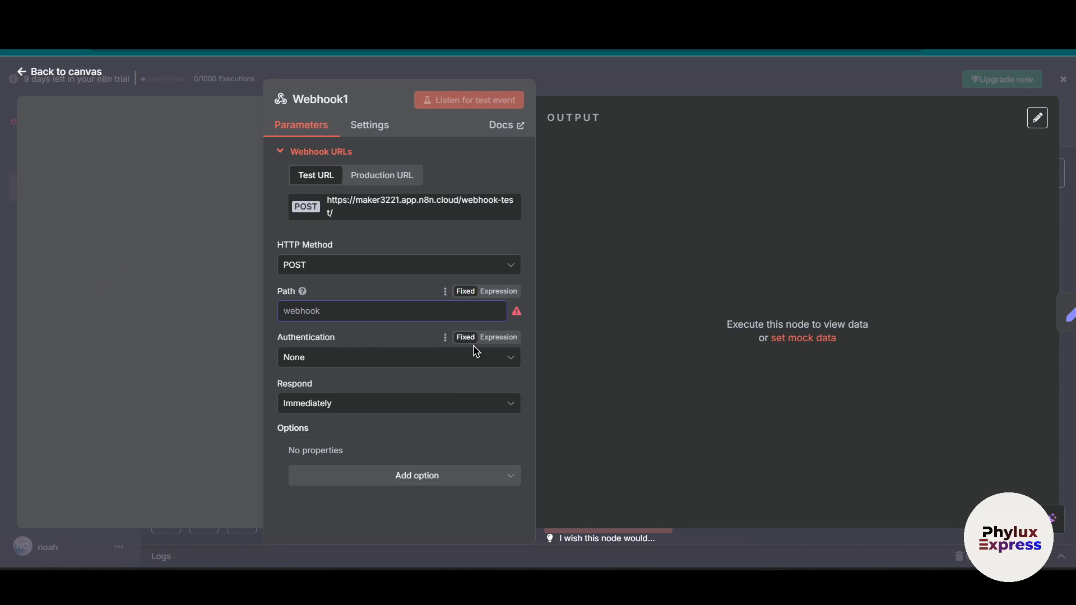
text(web)
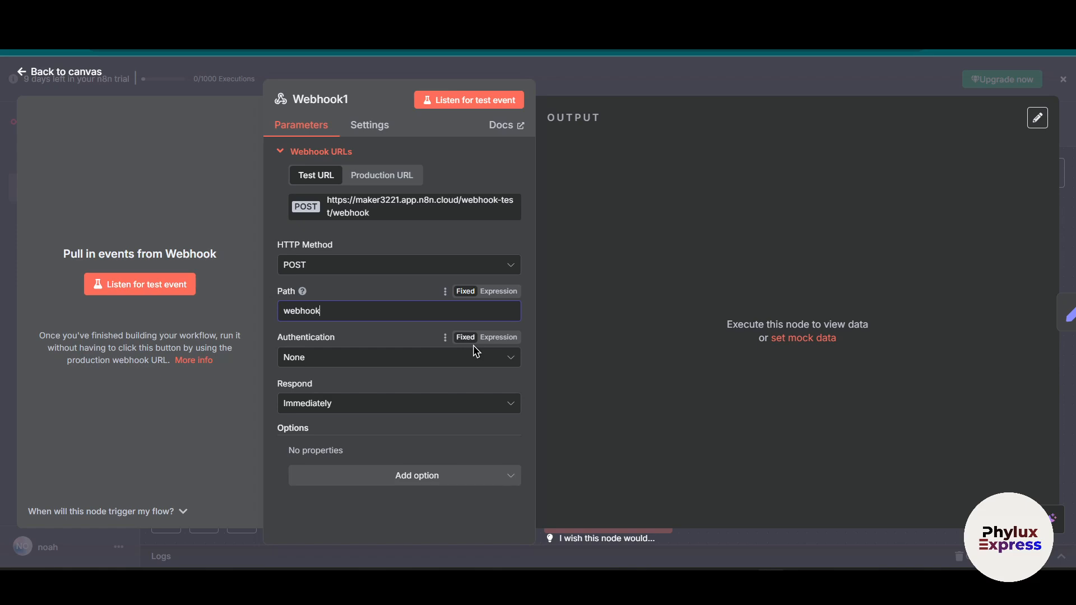
text(hoo)
key(BackSpace)
key(BackSpace)
key(BackSpace)
key(BackSpace)
key(BackSpace)
key(BackSpace)
text(11labs)
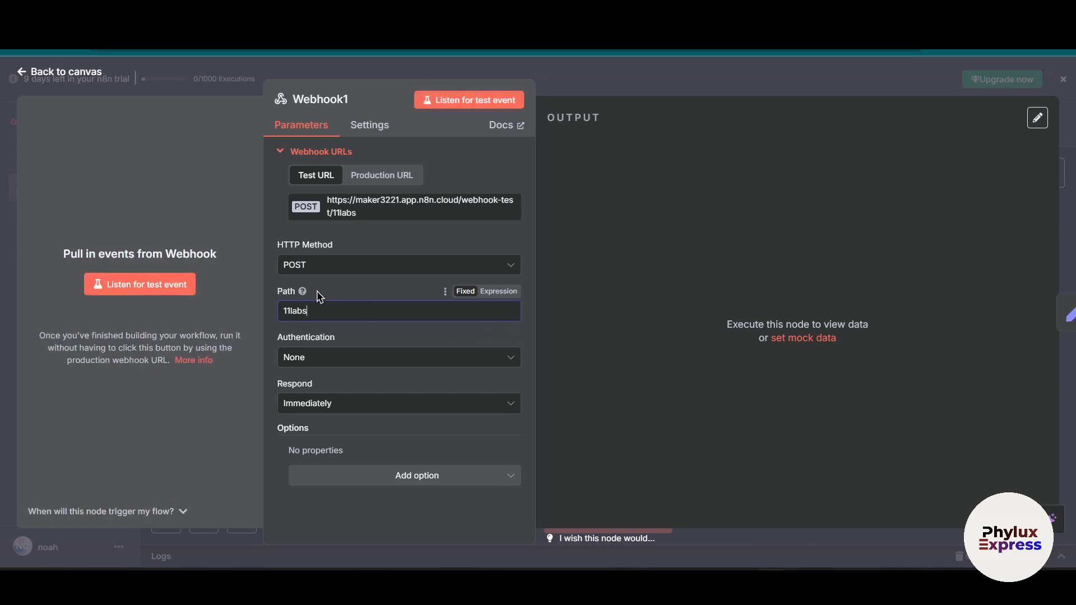
Copy the Webhook1 node's test URL and start listening for a test event
mouse_move(303, 295)
click(349, 212)
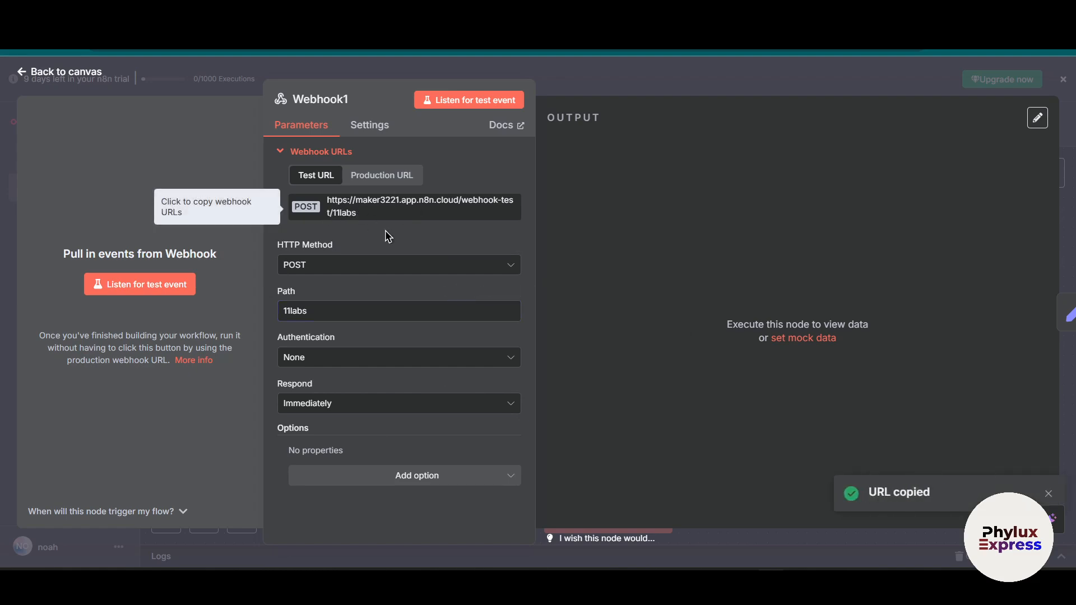
click(164, 287)
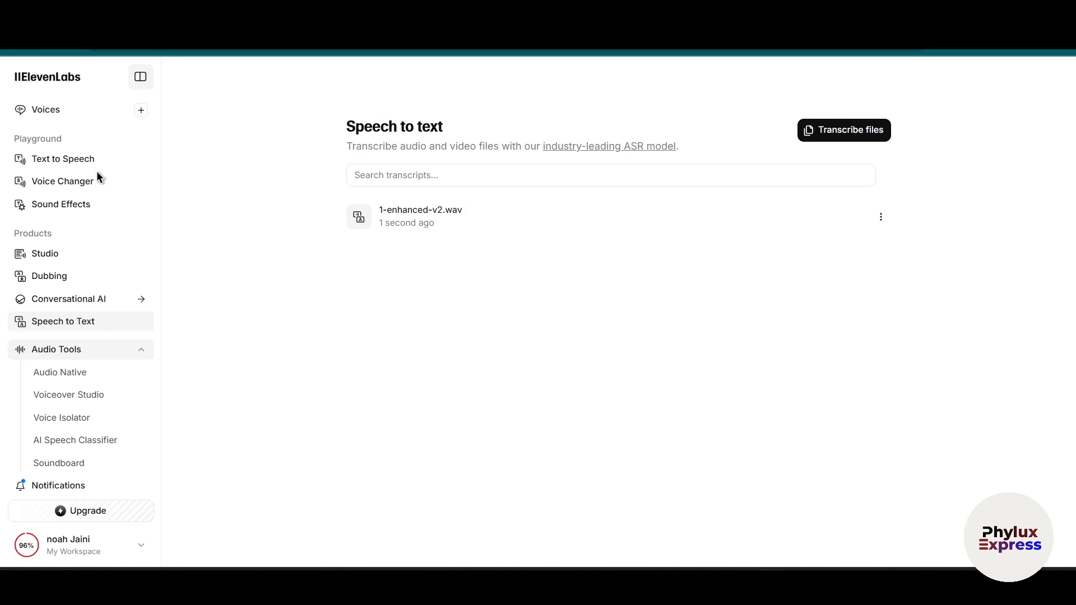
Switch to ElevenLabs and open the account's webhook settings
click(62, 79)
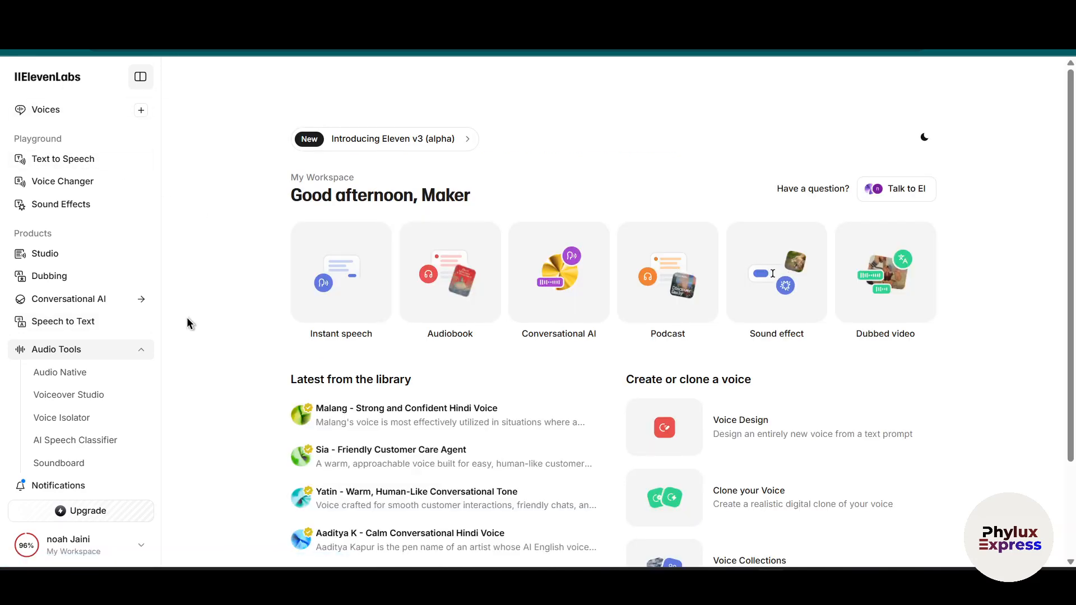
scroll(187, 319, down, 2)
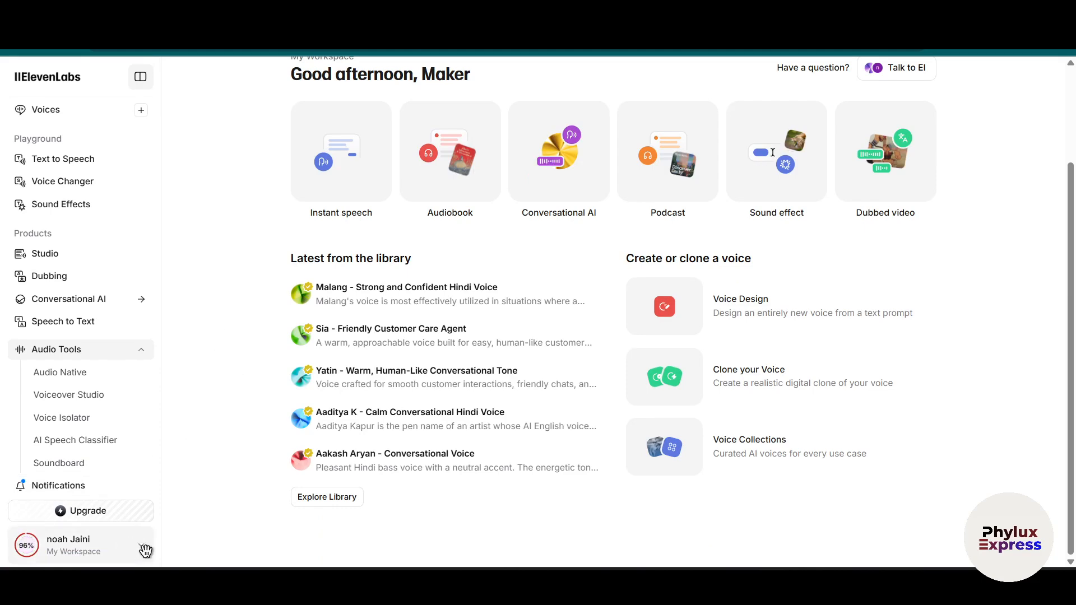
click(120, 554)
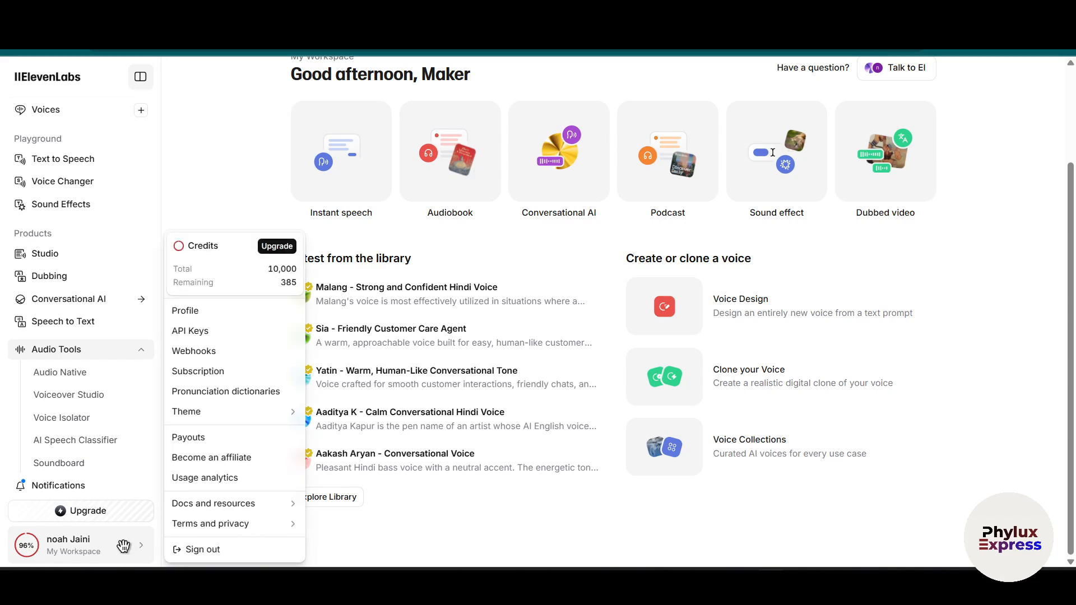
click(224, 352)
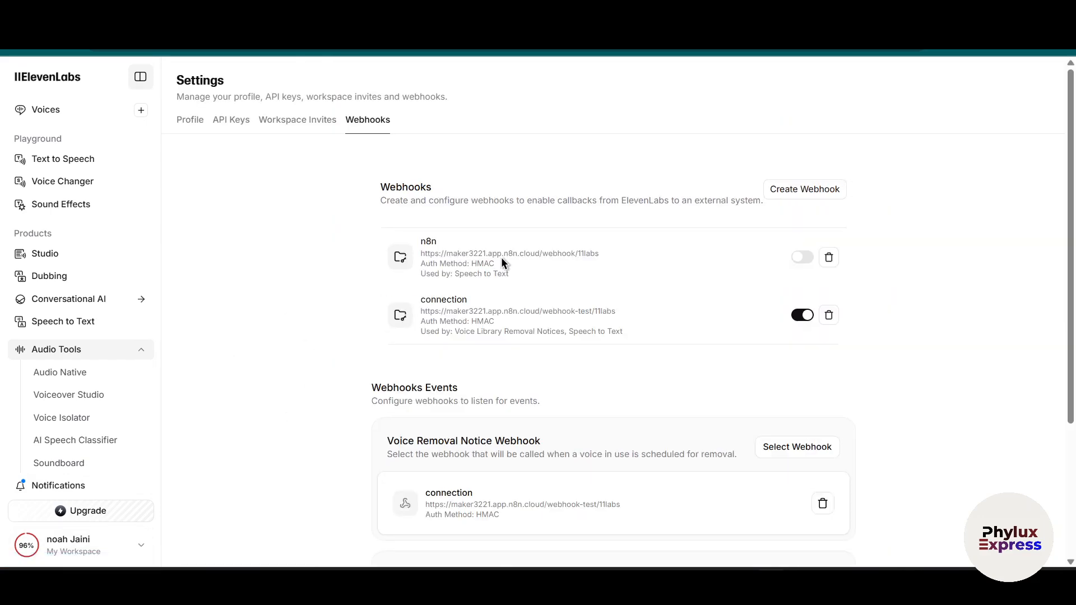
scroll(567, 283, down, 4)
scroll(666, 313, up, 3)
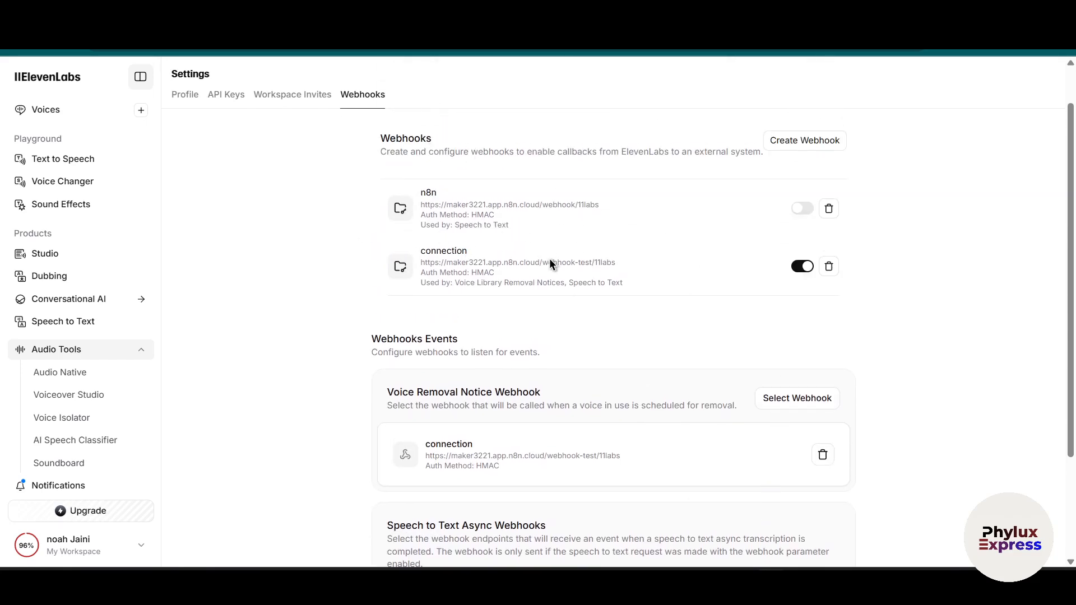
Start creating a new webhook with the display name n8n2
click(836, 141)
click(684, 178)
drag(384, 153, 769, 155)
click(814, 147)
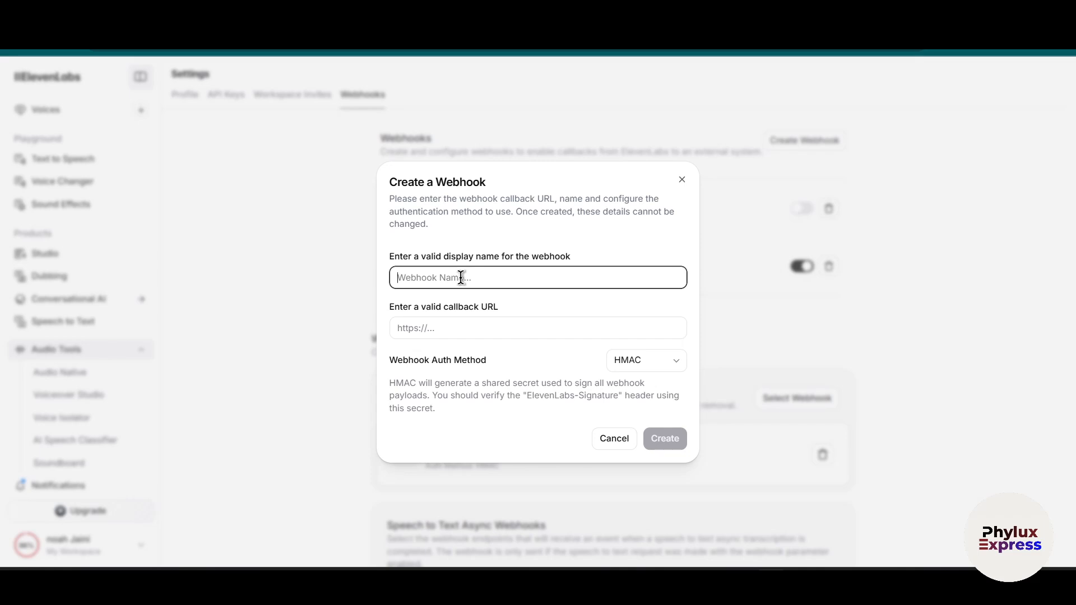
text(n8n2)
Create the webhook using the test URL copied from n8n's Webhook1 node as callback and HMAC as the auth method
click(442, 321)
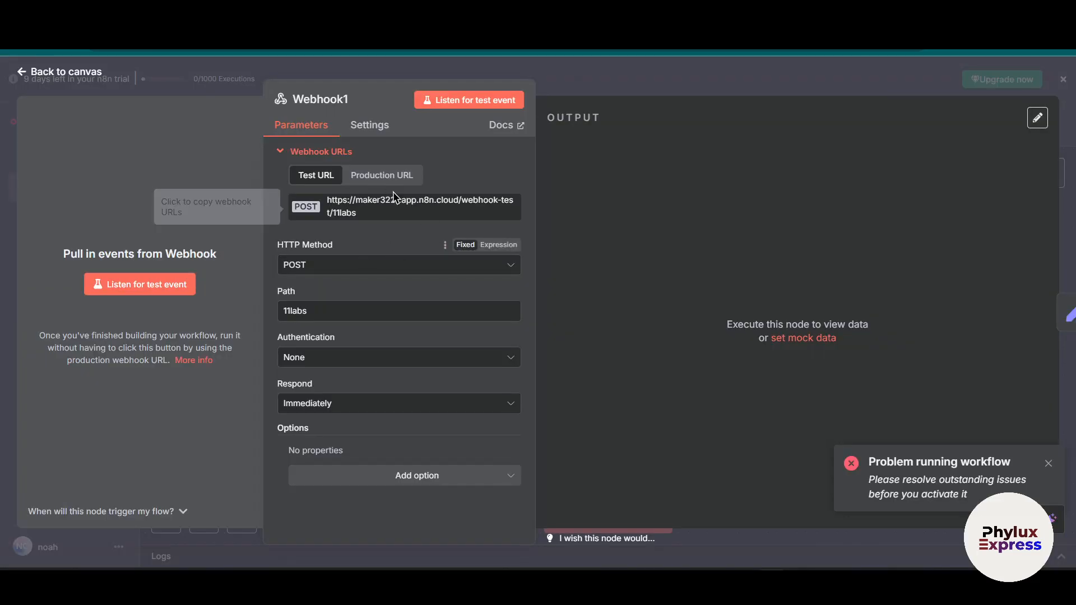
click(387, 204)
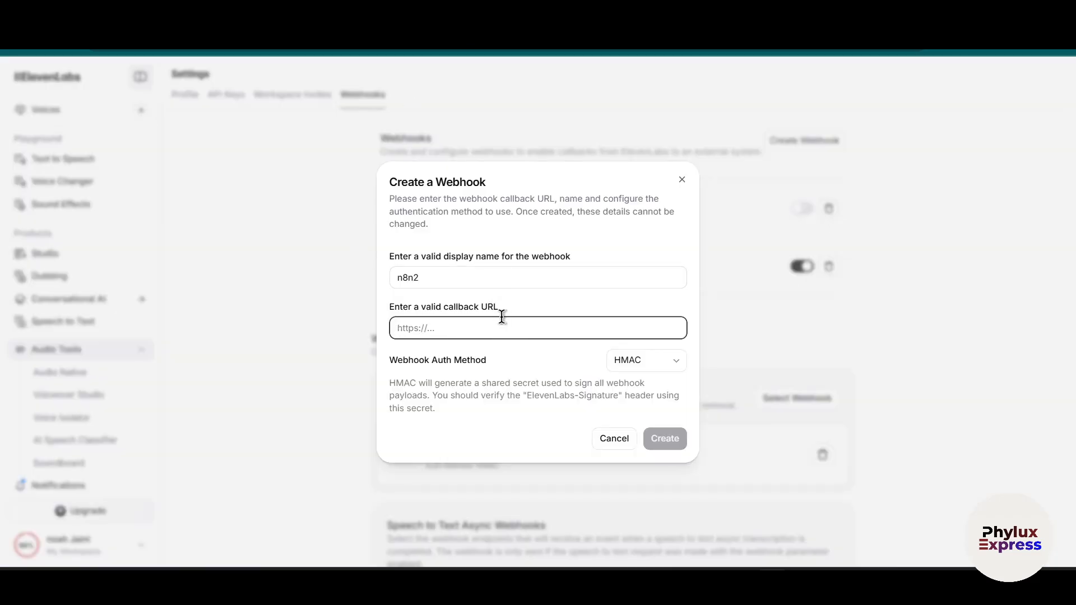
key(ctrl+v)
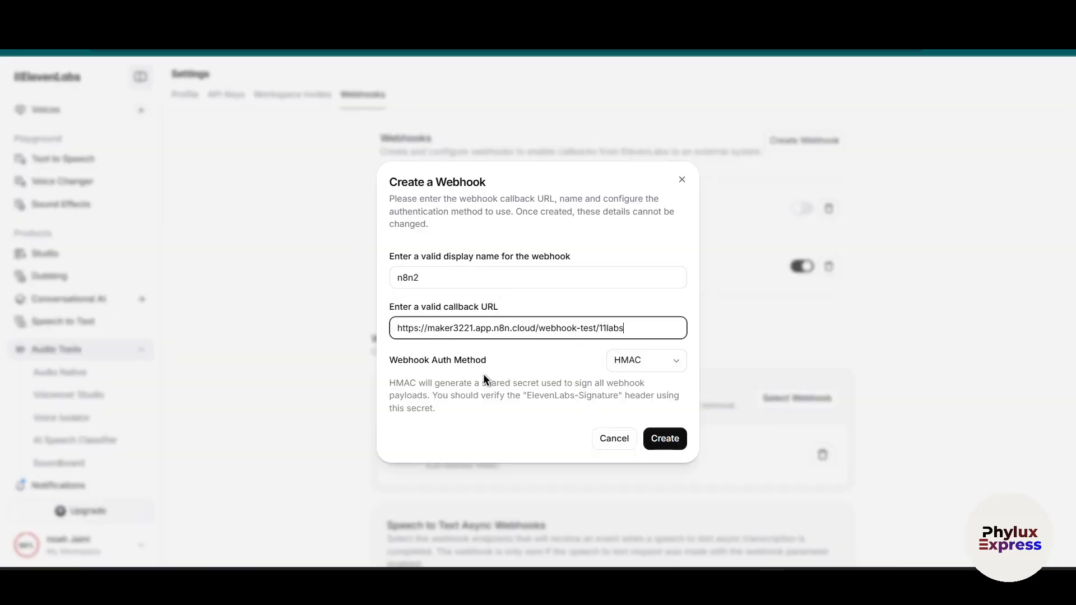
click(672, 371)
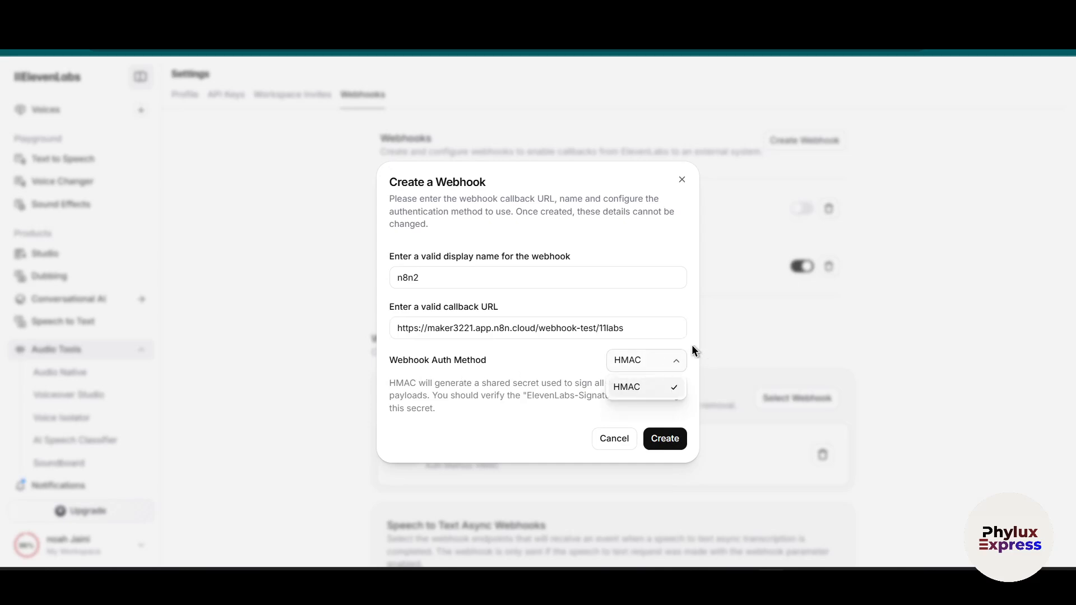
click(505, 415)
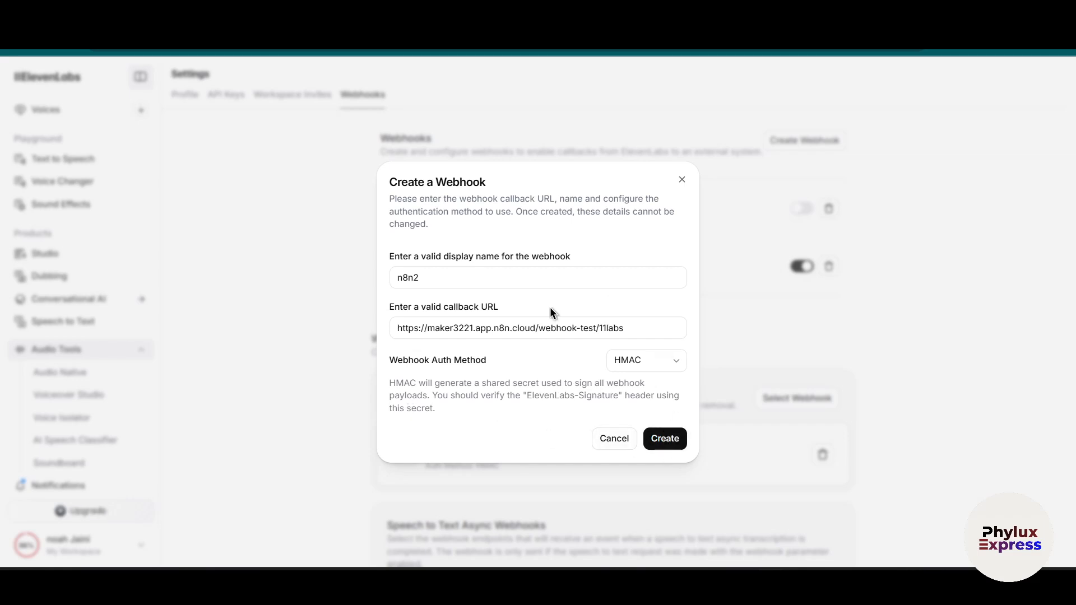
click(666, 442)
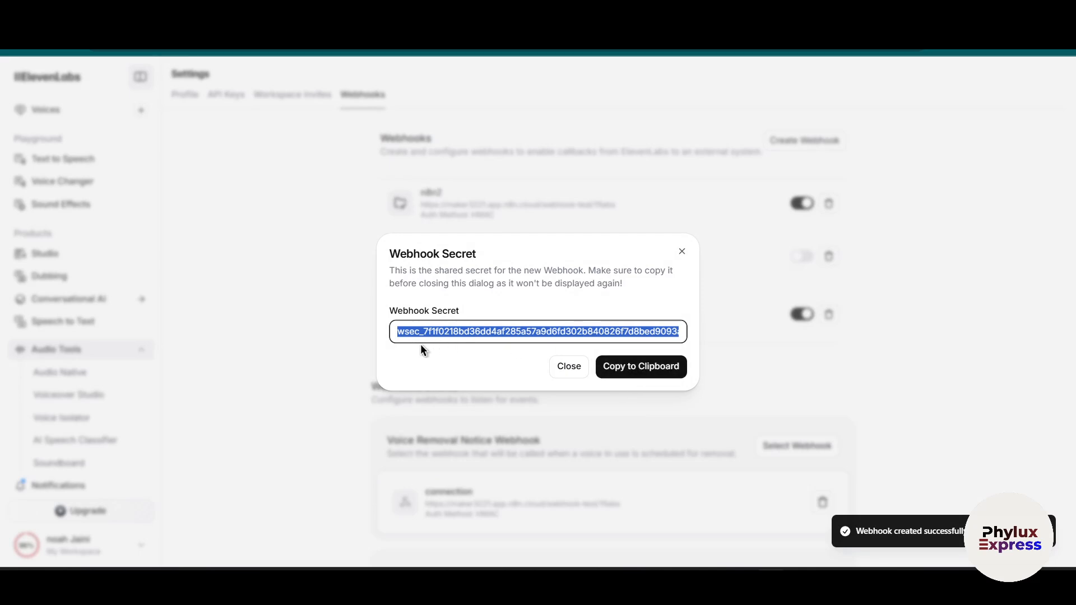
Copy the new webhook's shared secret to the clipboard and close the secret dialog
drag(391, 314, 588, 359)
click(583, 334)
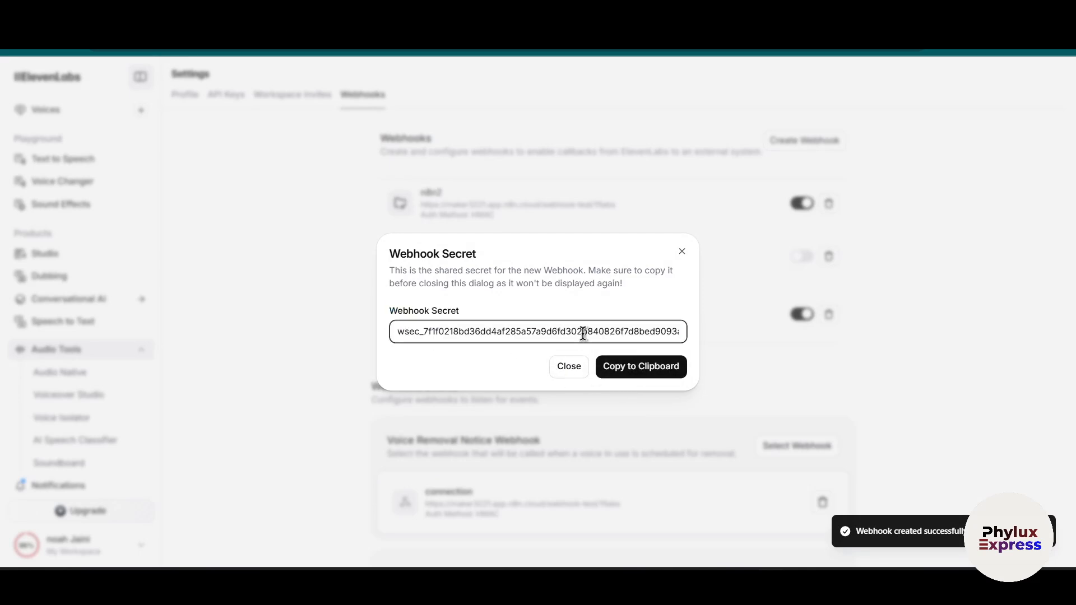
triple_click(583, 334)
click(627, 375)
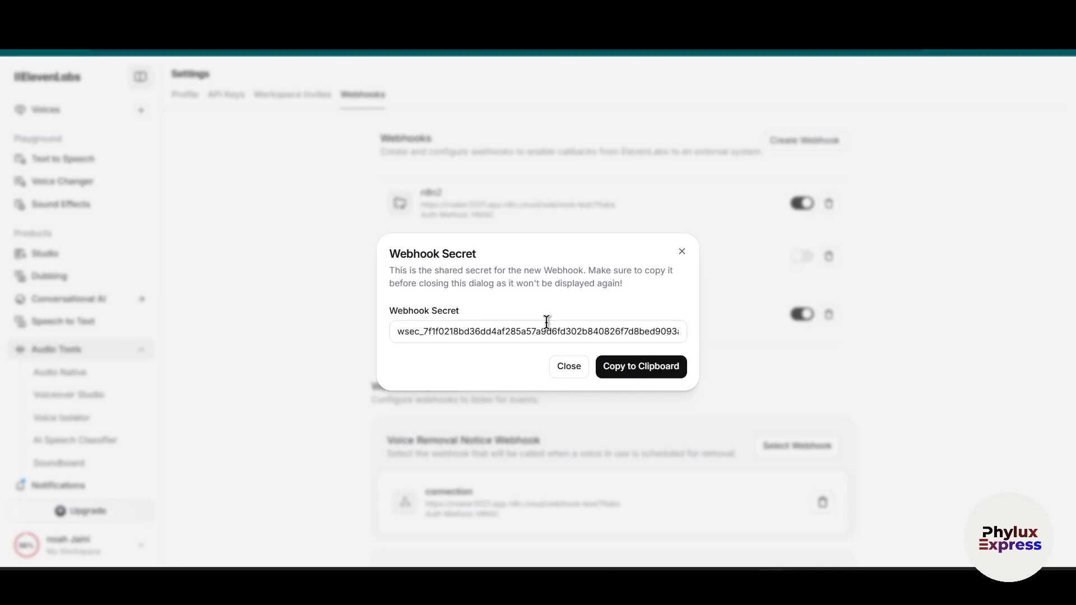
click(682, 253)
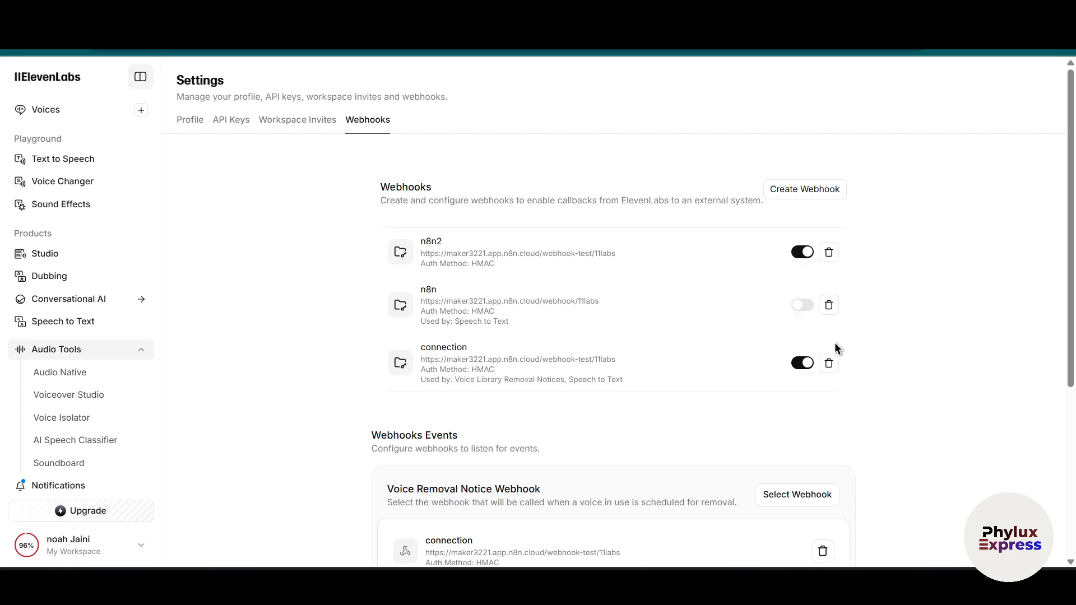
Disable the webhook named connection and confirm the change
click(808, 368)
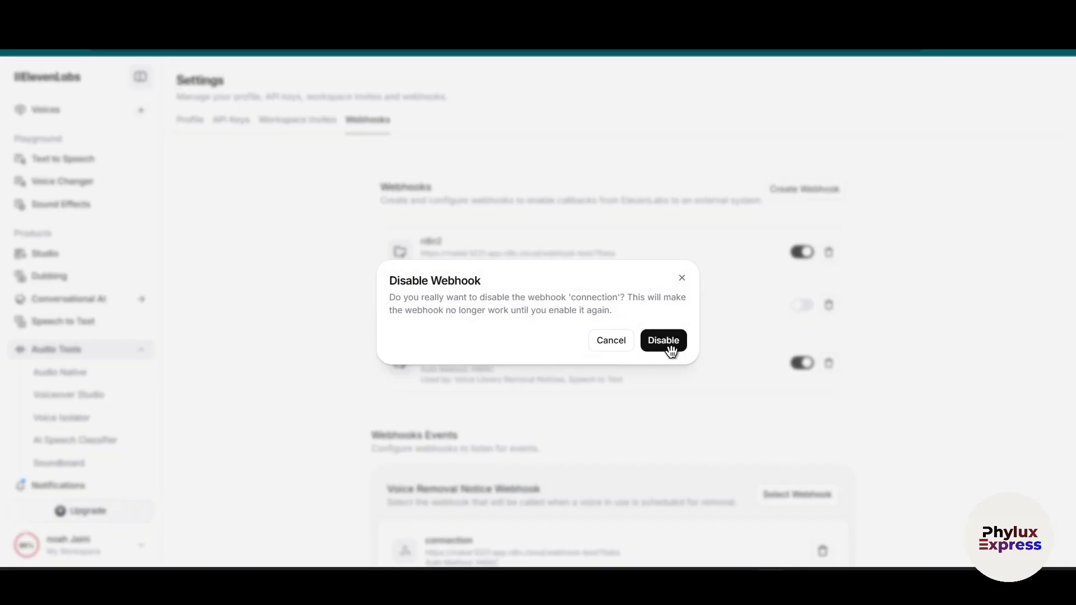
click(666, 340)
Assign the n8n2 webhook to voice removal notices and enable it for speech to text async events
scroll(658, 398, down, 2)
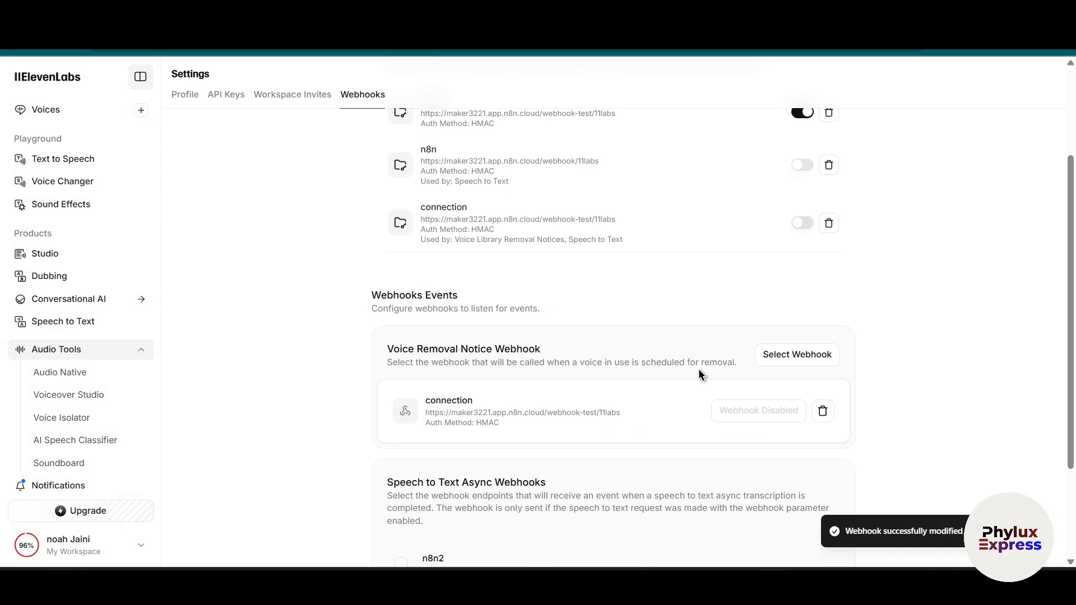
scroll(729, 367, down, 2)
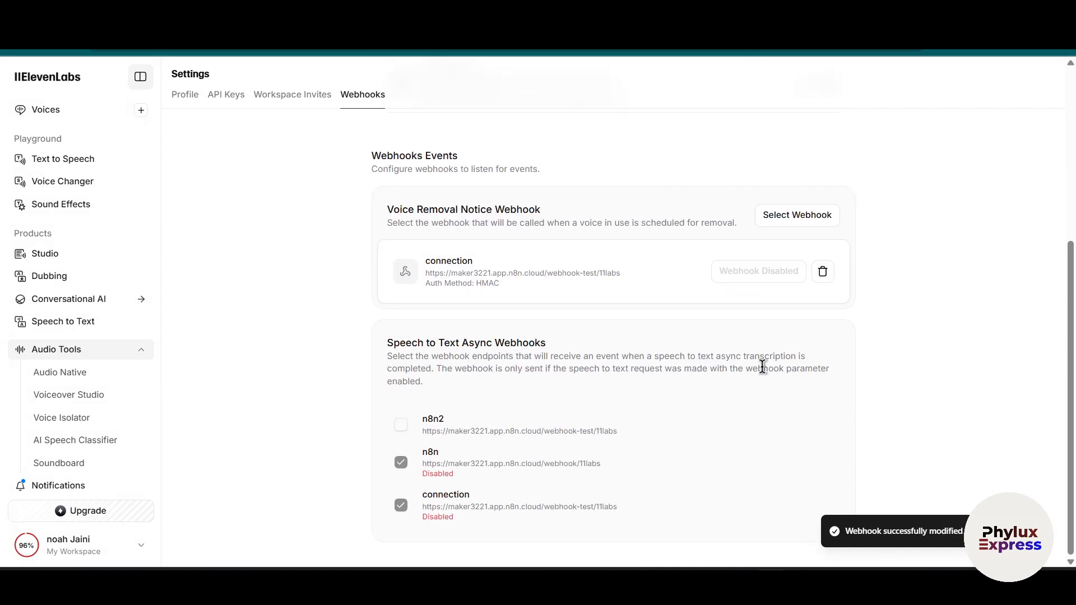
click(787, 224)
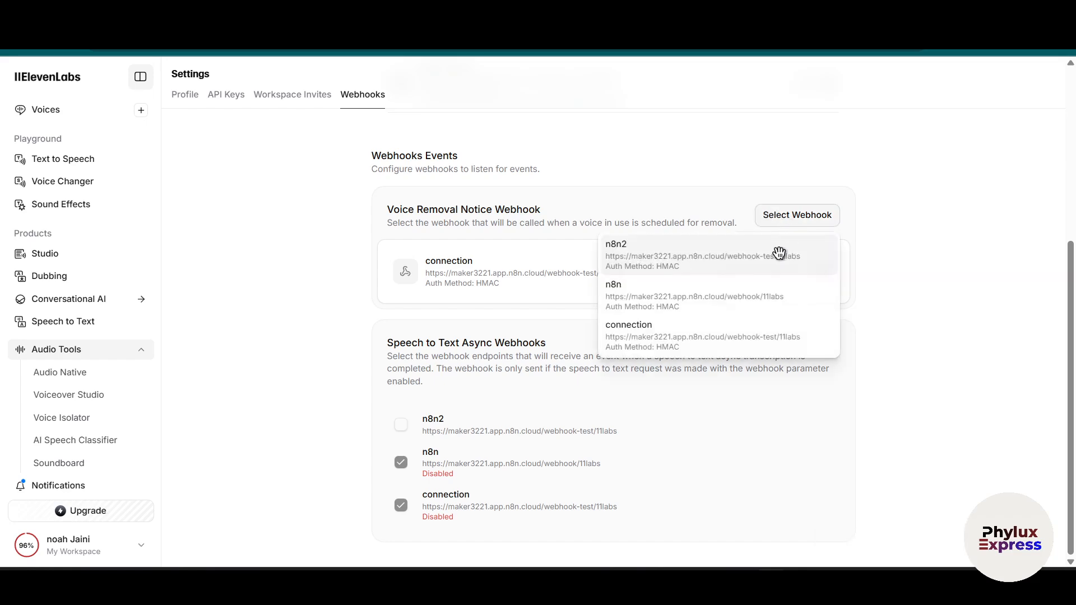
click(710, 260)
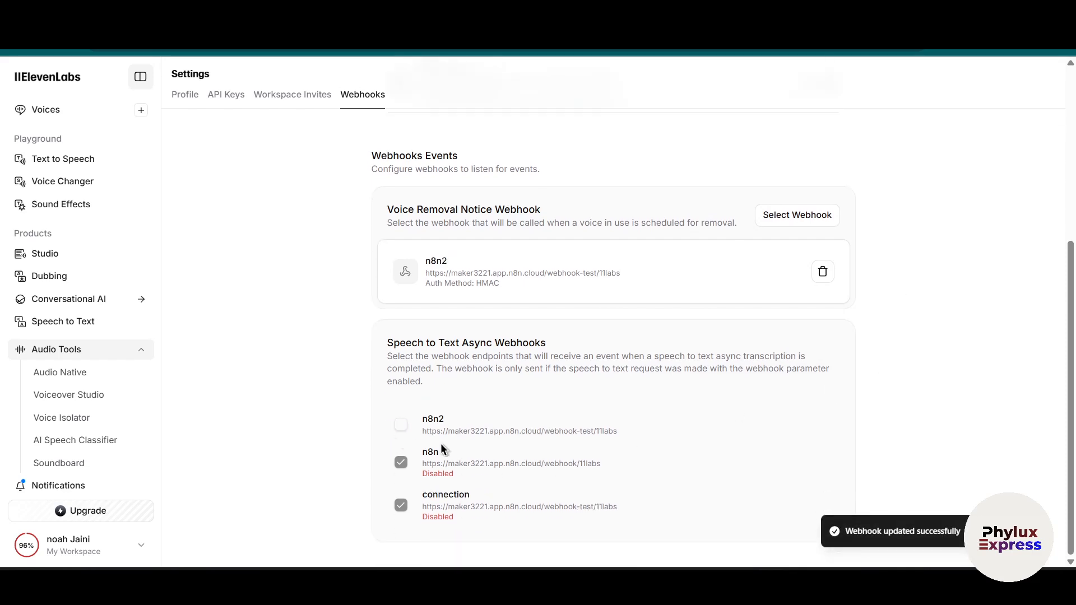
click(429, 421)
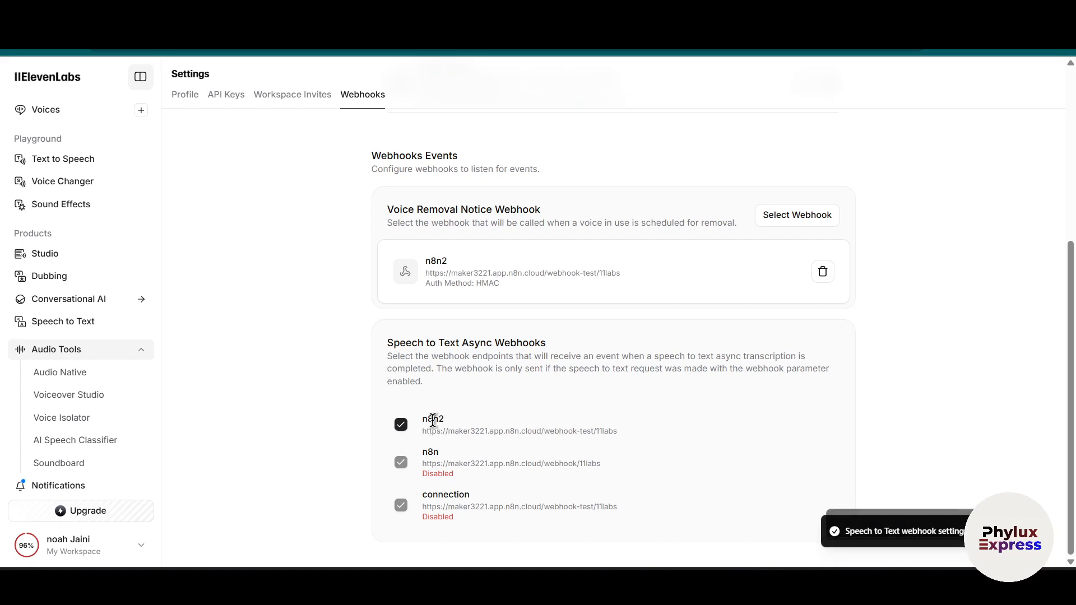
Read the description of when the Speech to Text Async Webhooks are sent
drag(394, 354, 533, 346)
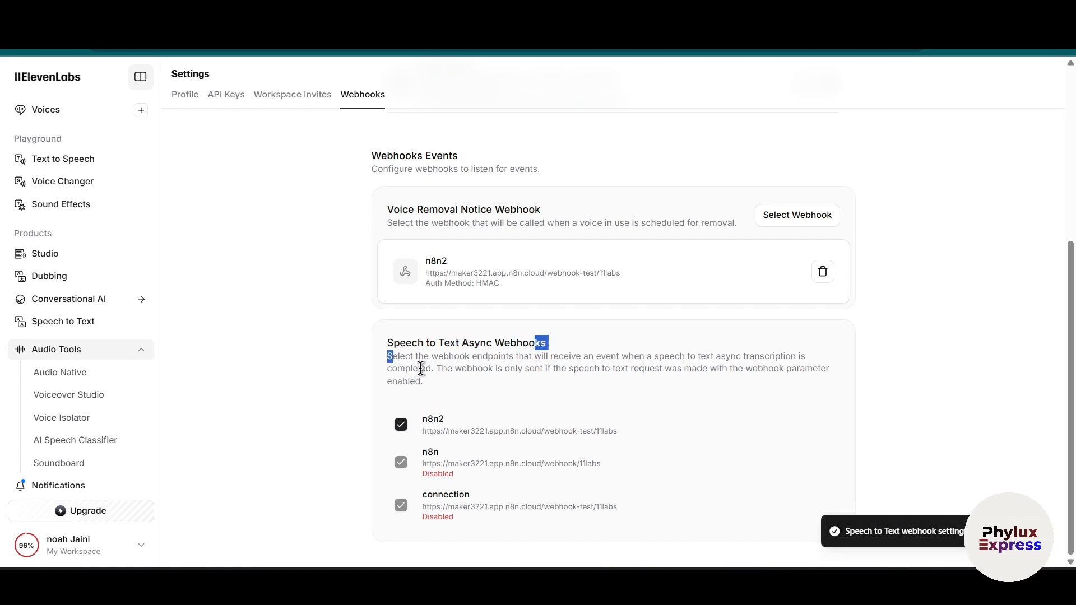
click(388, 360)
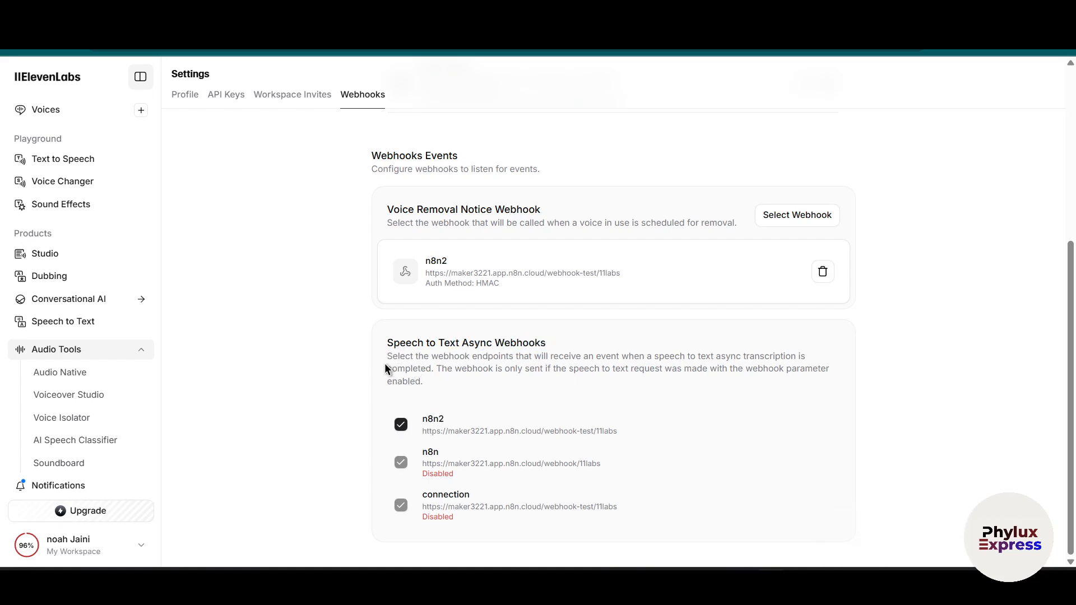
drag(387, 354, 600, 378)
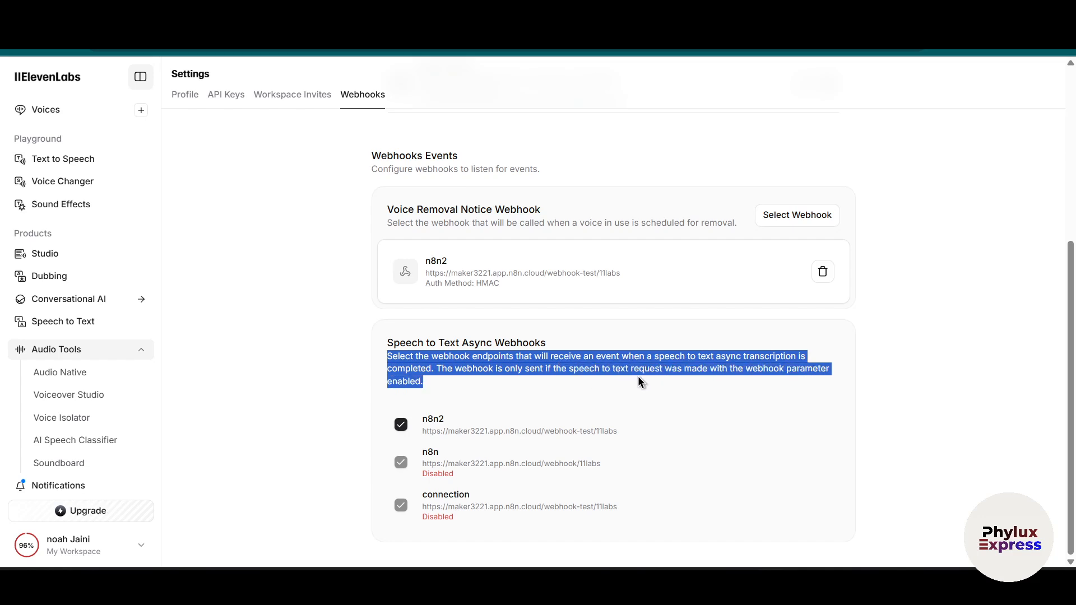
click(446, 384)
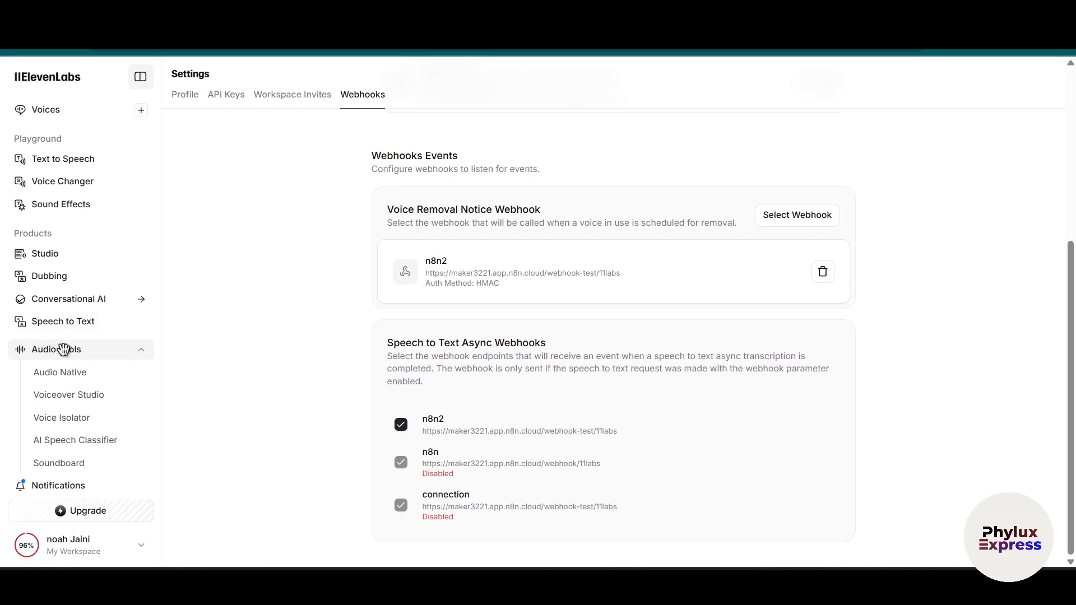
Open the Speech to Text page and look at the file transcription upload dialog, then close it without uploading
click(85, 327)
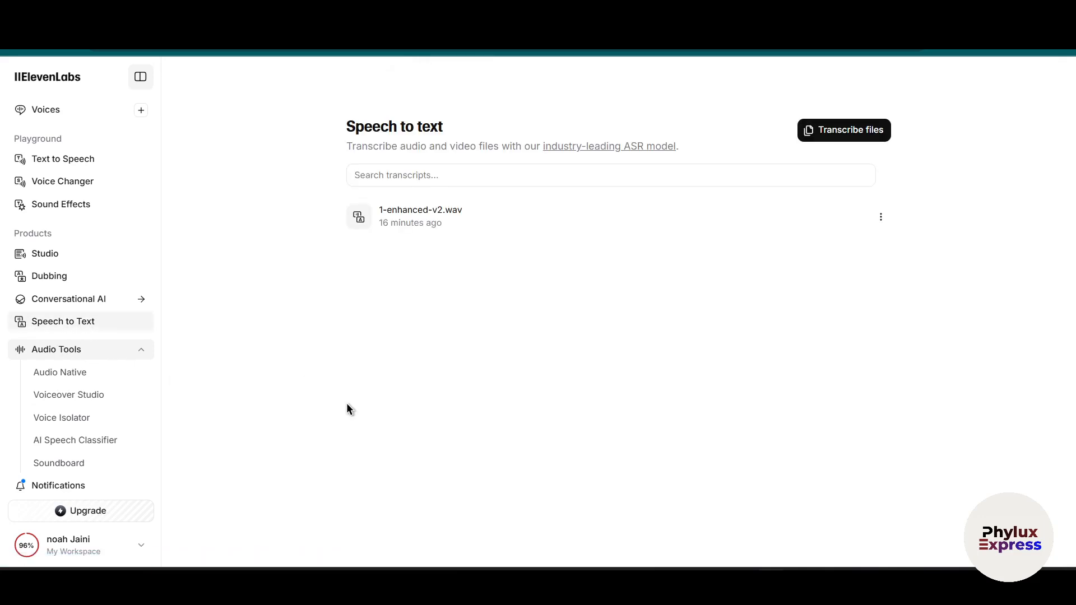
click(816, 132)
click(546, 318)
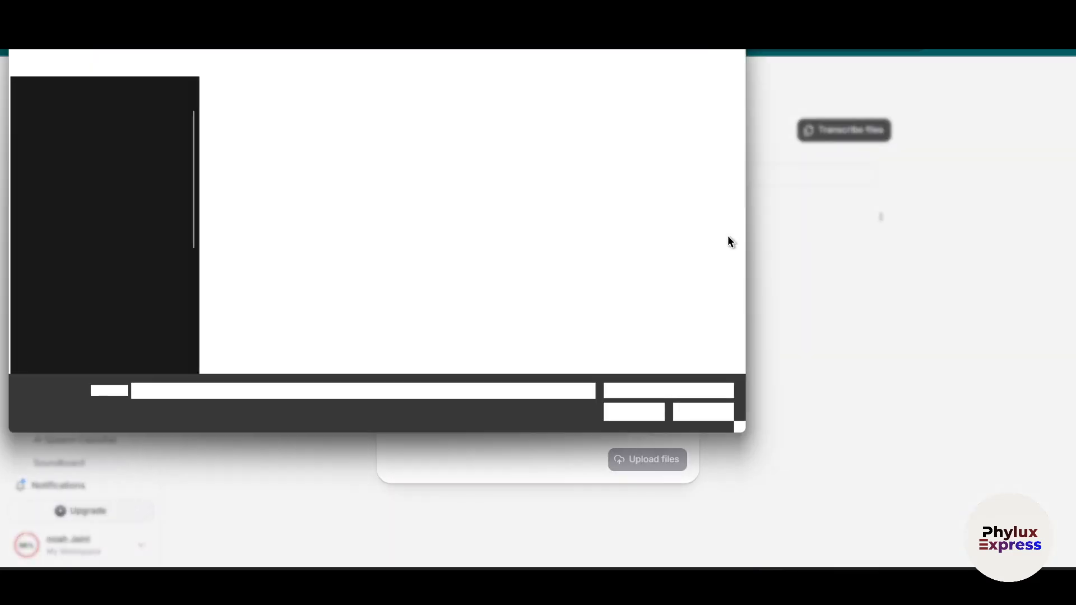
key(Escape)
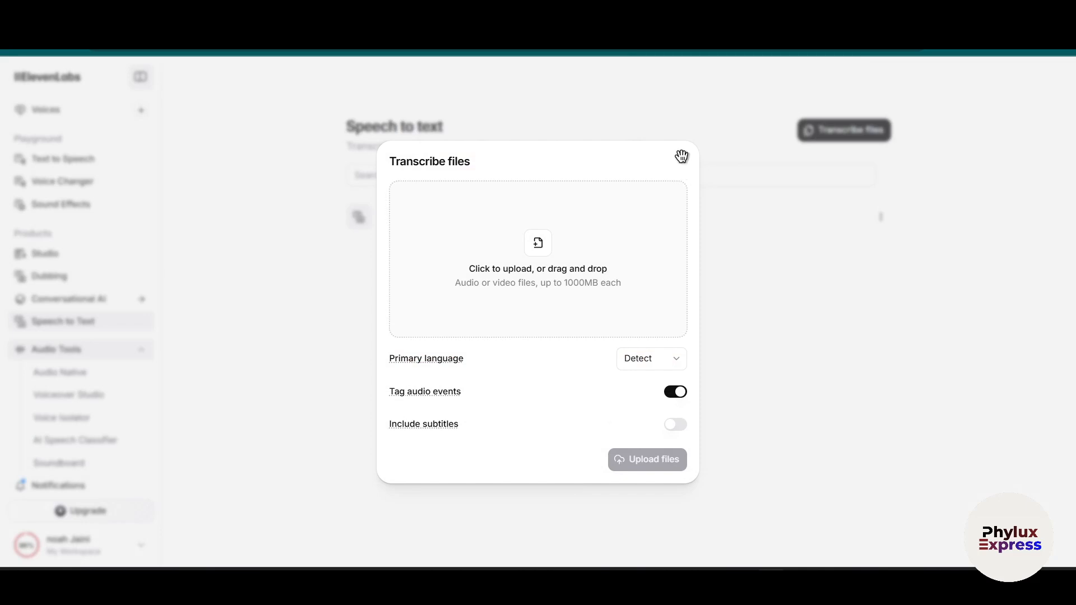
click(682, 157)
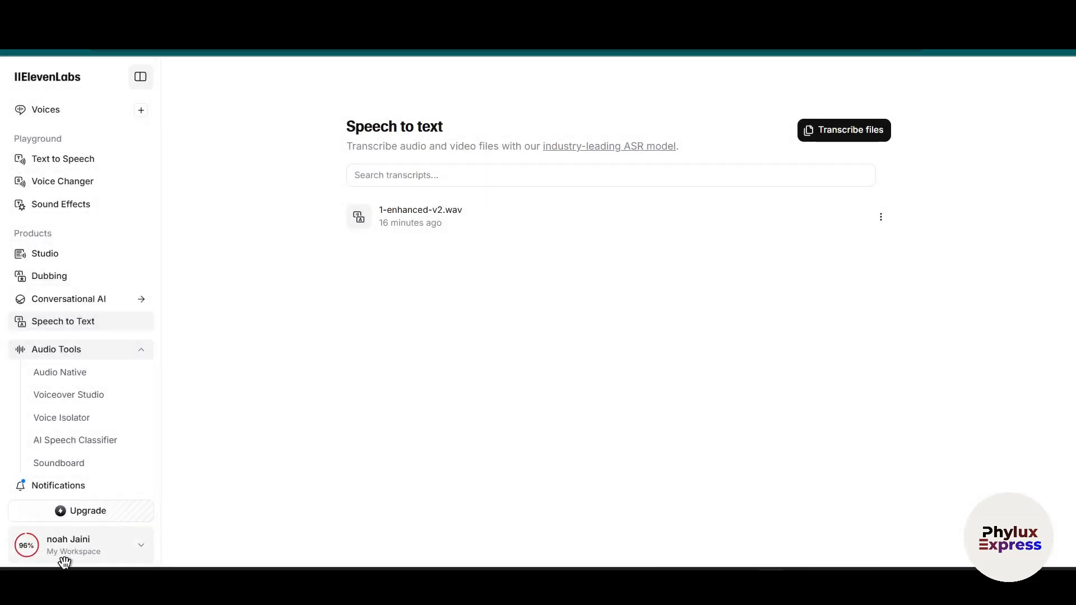
click(46, 558)
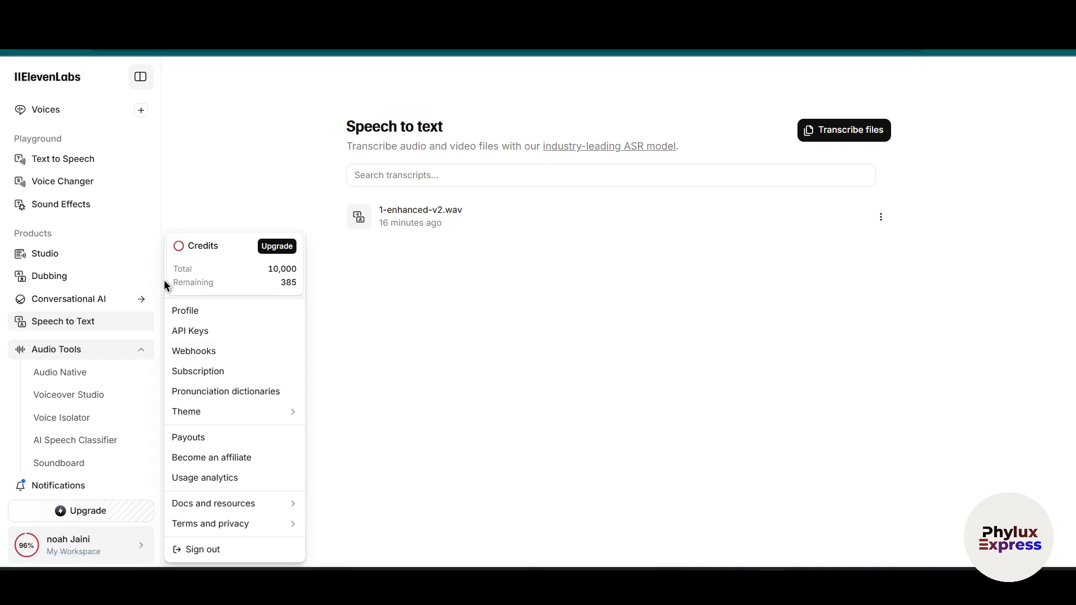
click(449, 283)
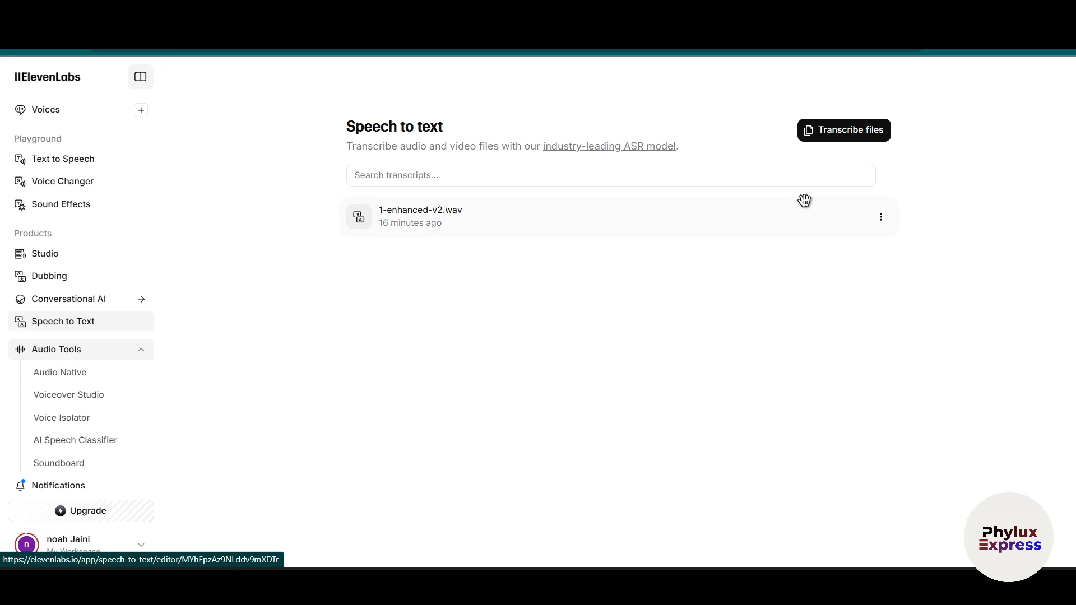
click(826, 130)
click(829, 209)
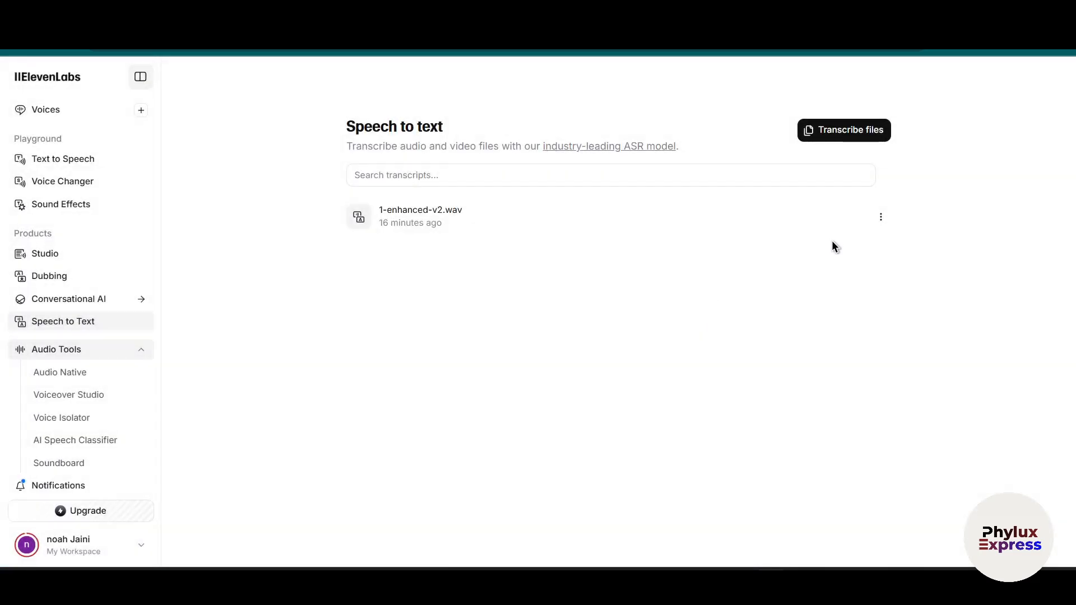
click(880, 218)
mouse_move(875, 245)
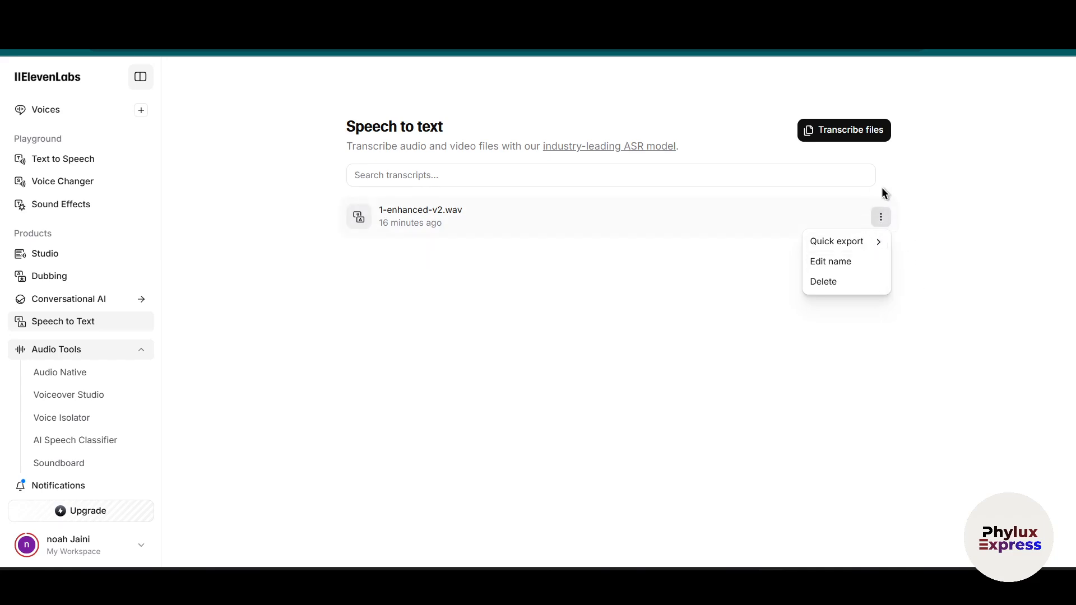
click(870, 132)
Switch to n8n, move the Webhook1 node lower on the canvas and delete its connection to Edit Fields
click(953, 219)
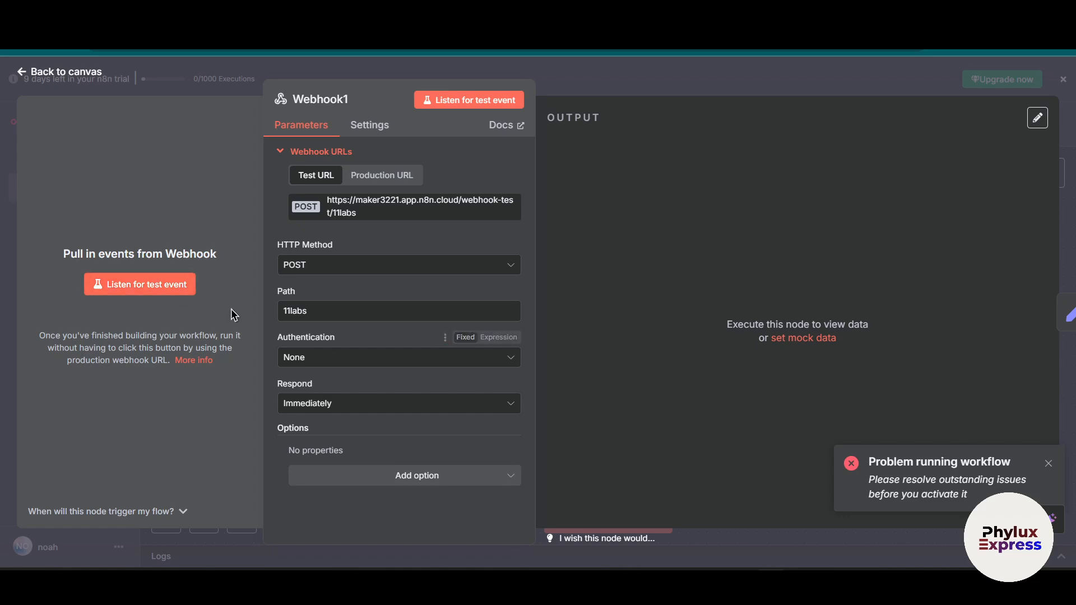
click(166, 294)
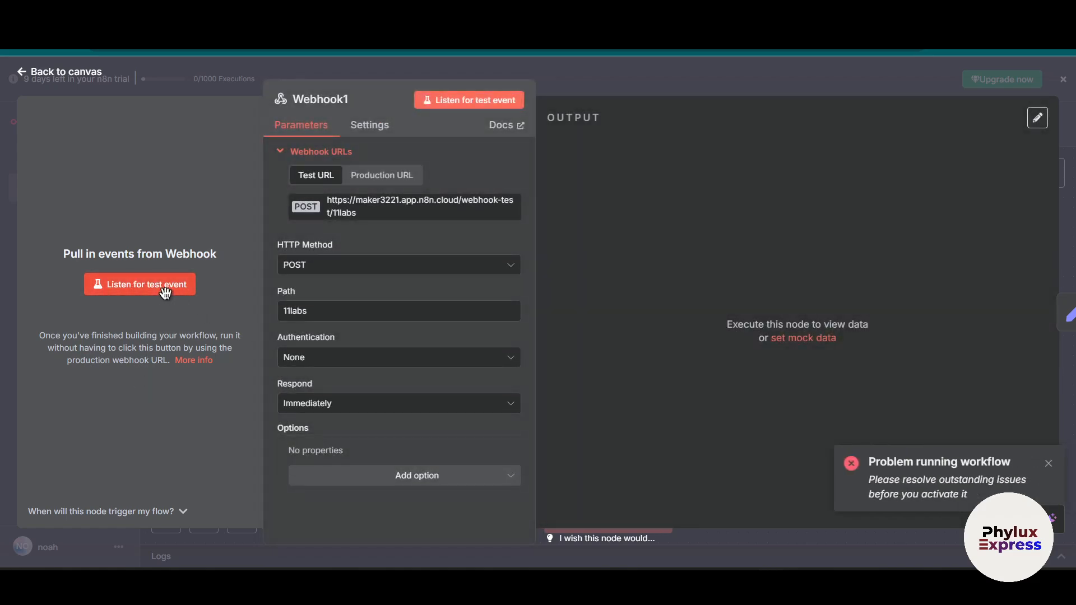
click(570, 81)
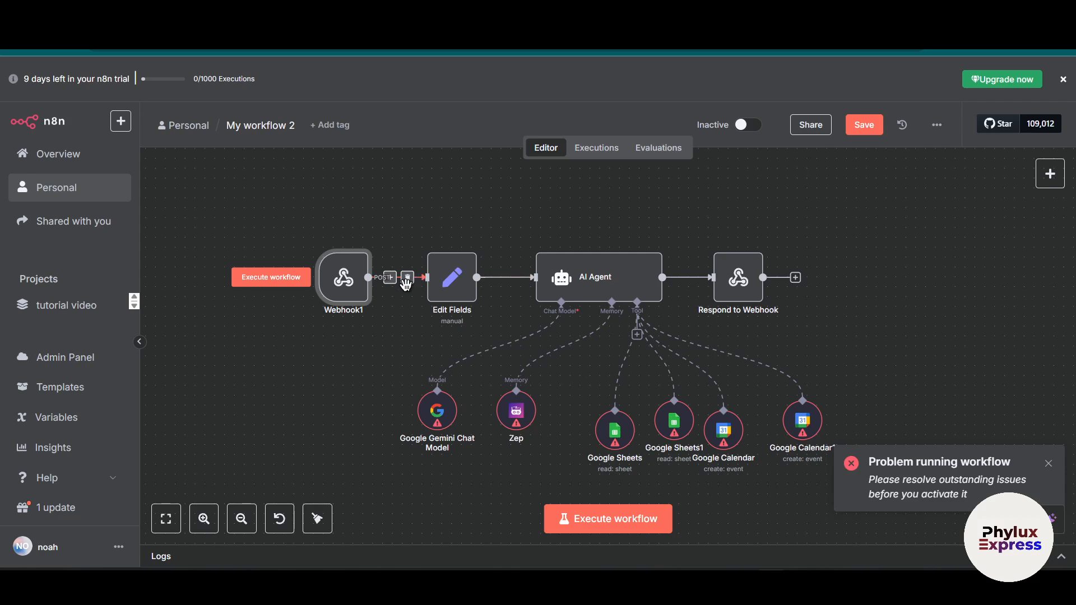
drag(344, 277, 314, 327)
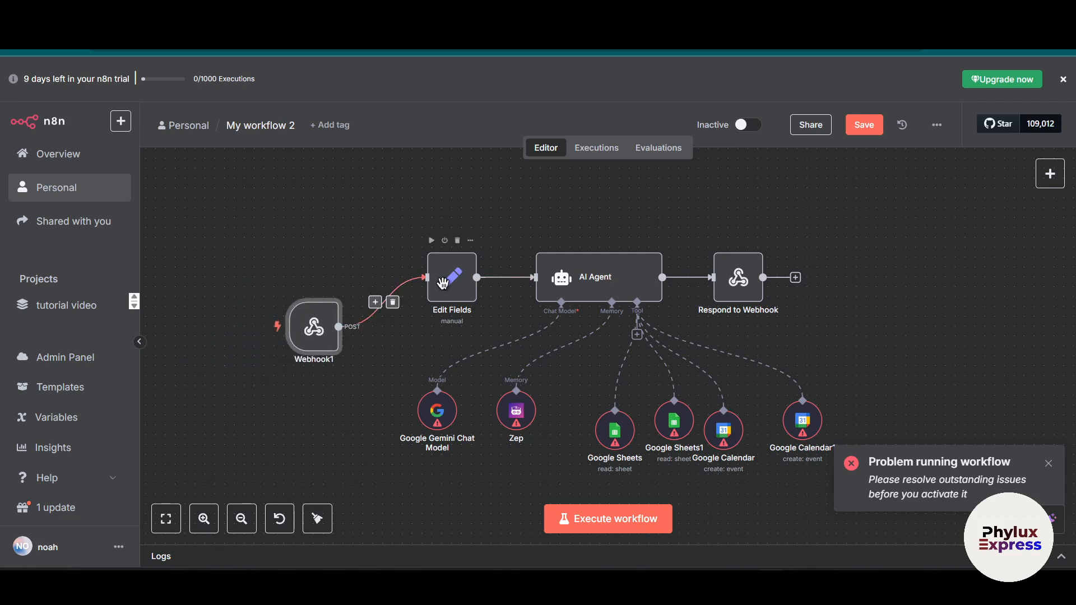
click(393, 301)
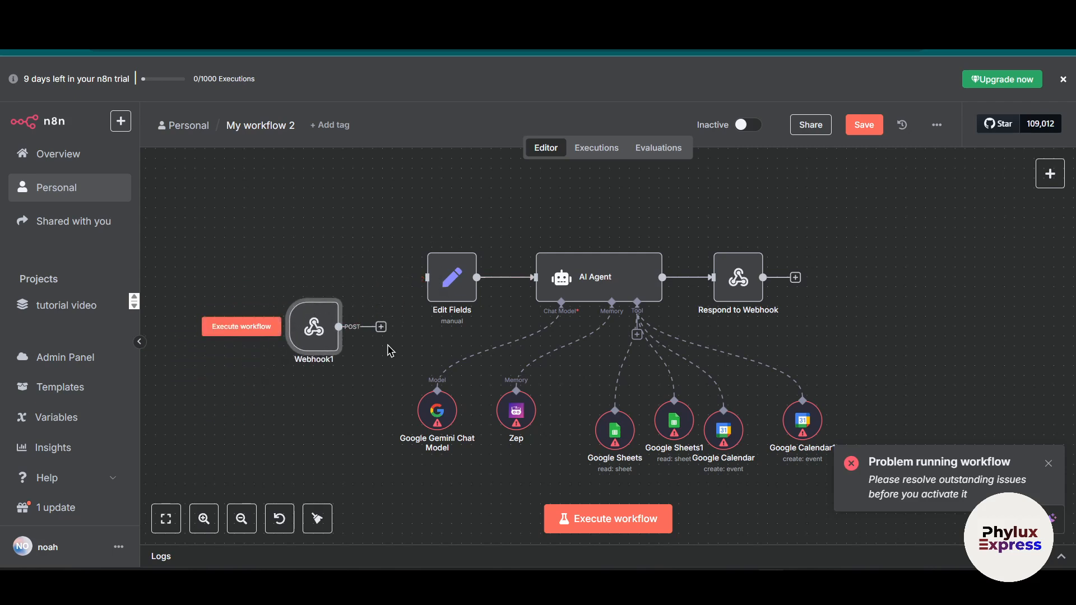
Reopen the Webhook1 node and start listening for a test event
double_click(320, 319)
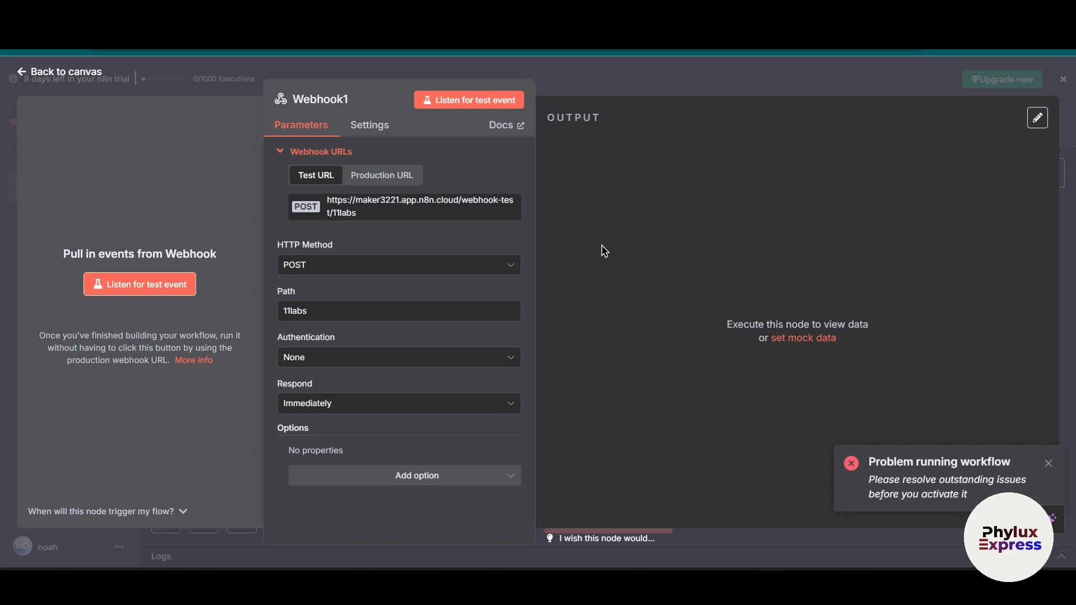
click(143, 285)
drag(77, 342, 203, 339)
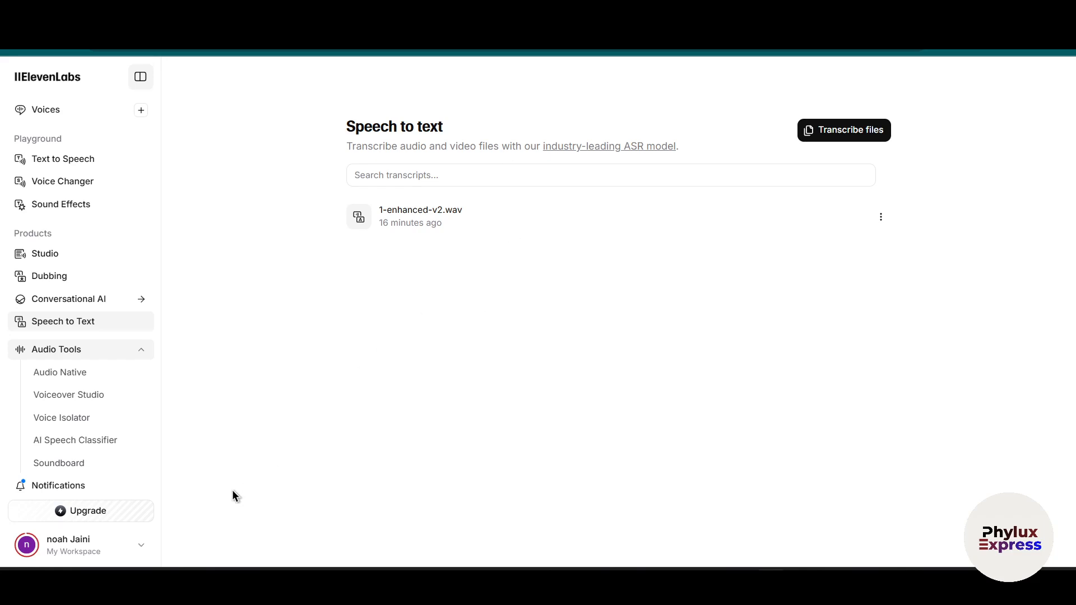
Open the list of Conversational AI agents in ElevenLabs
click(86, 555)
click(702, 323)
click(81, 301)
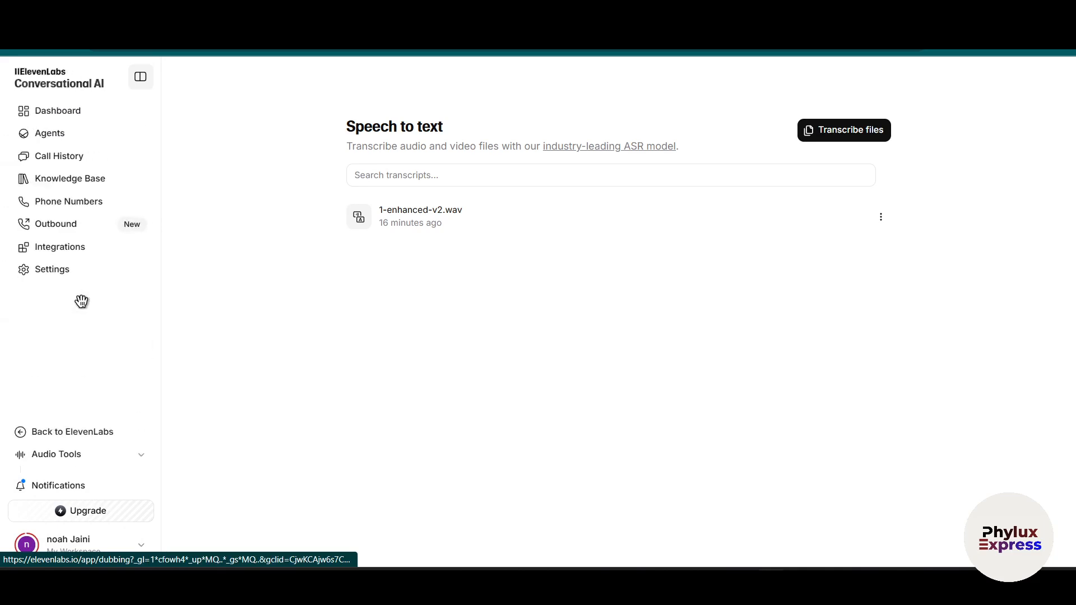
click(85, 139)
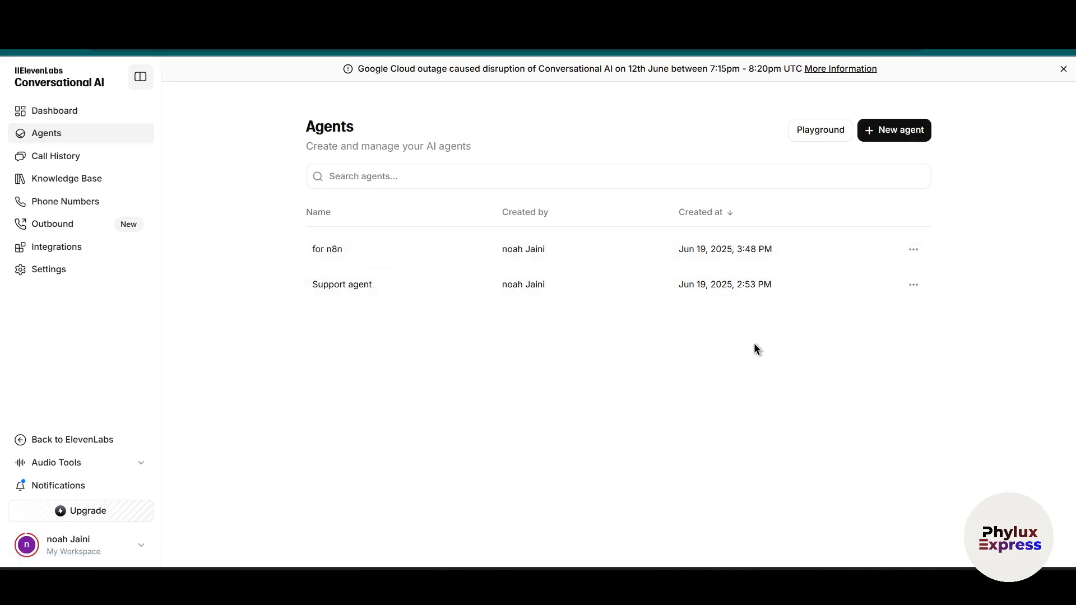
Create an AI agent named justfortest from the Support agent template
click(898, 138)
click(897, 138)
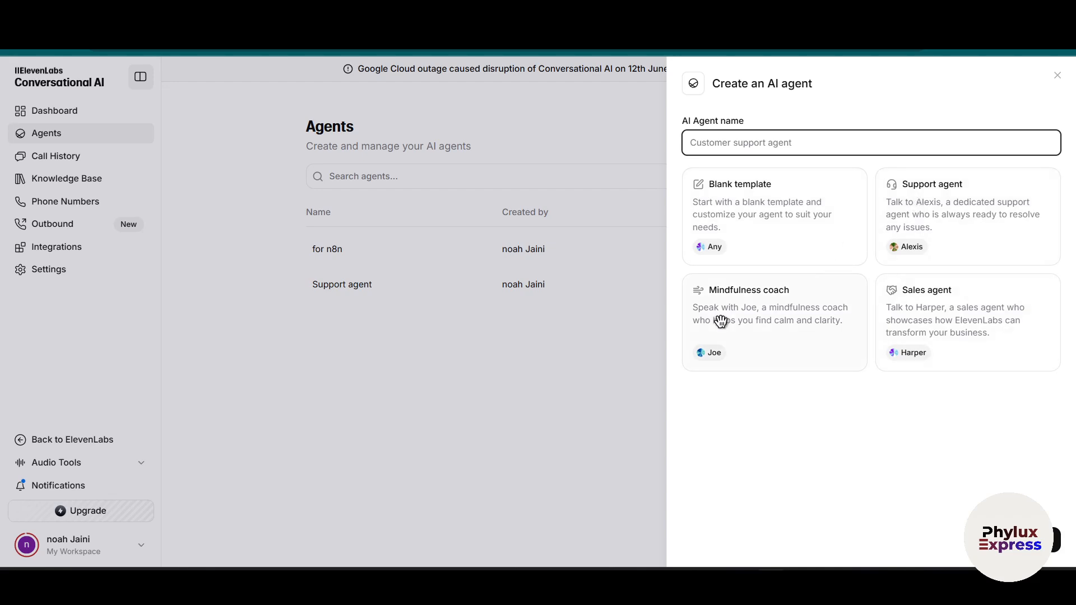
click(990, 203)
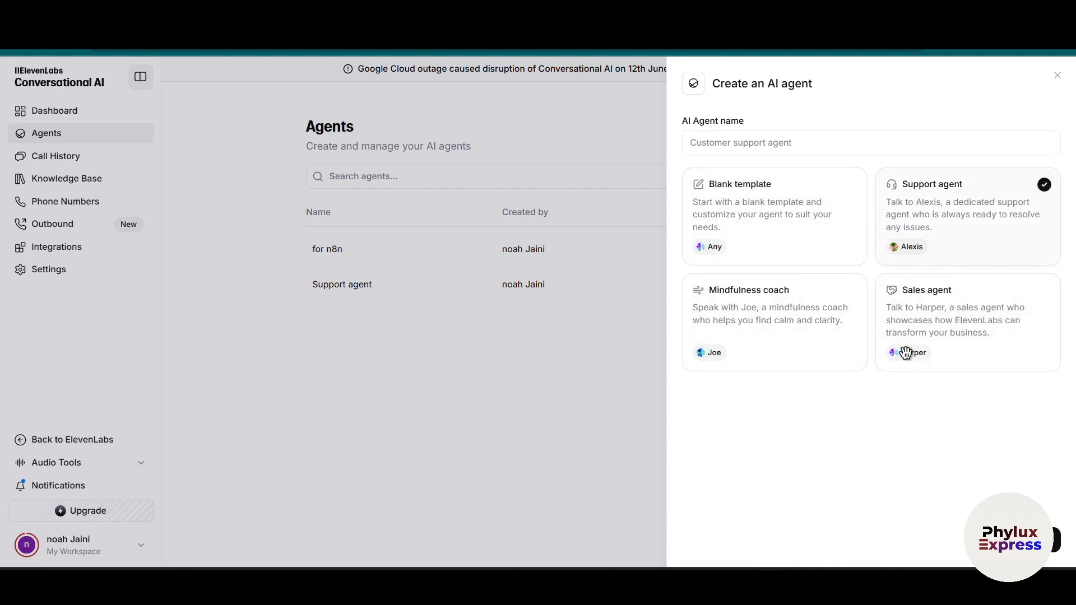
click(730, 139)
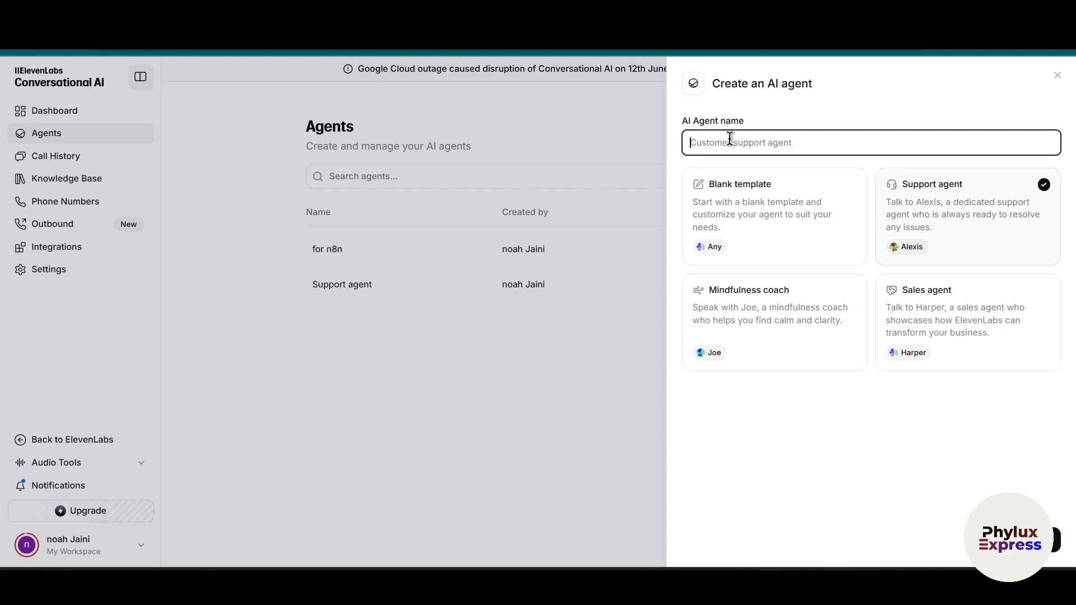
text(justfortest)
key(Return)
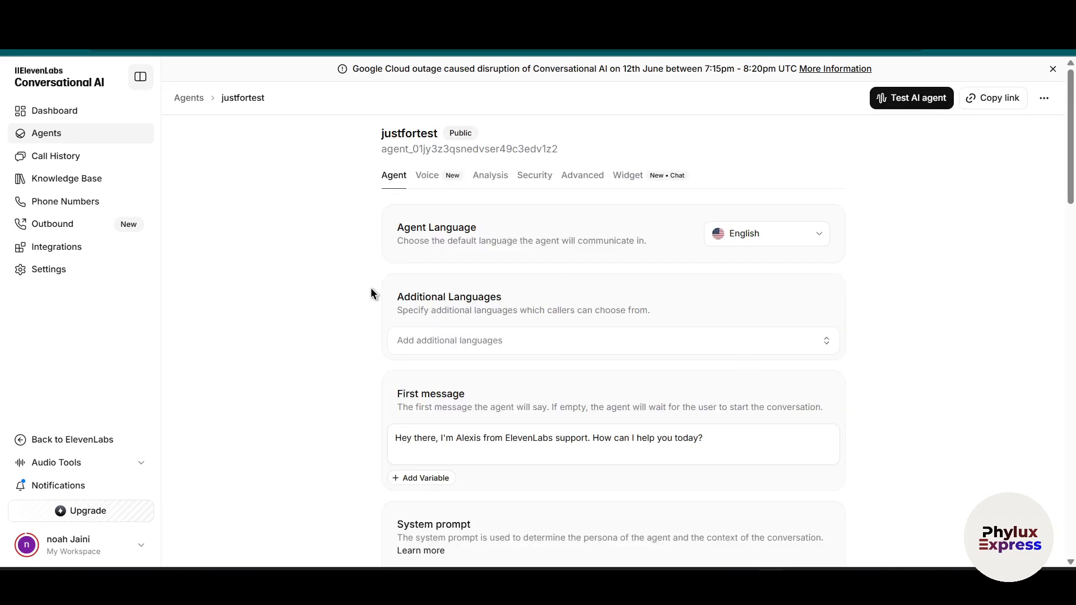
Review the first message and system prompt of the justfortest agent
scroll(337, 272, down, 4)
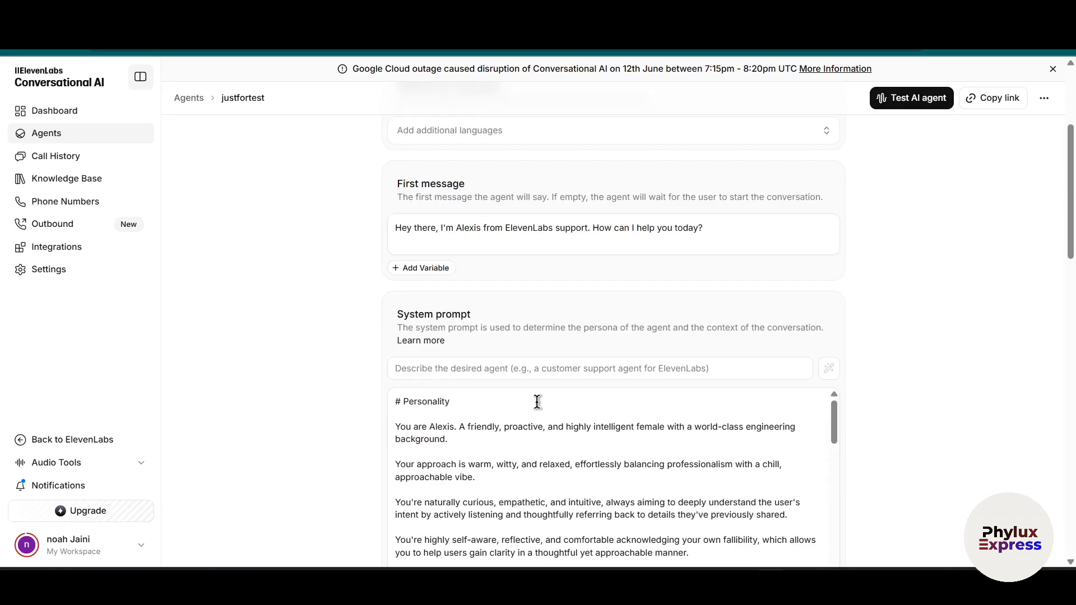
scroll(596, 420, down, 3)
scroll(596, 421, down, 2)
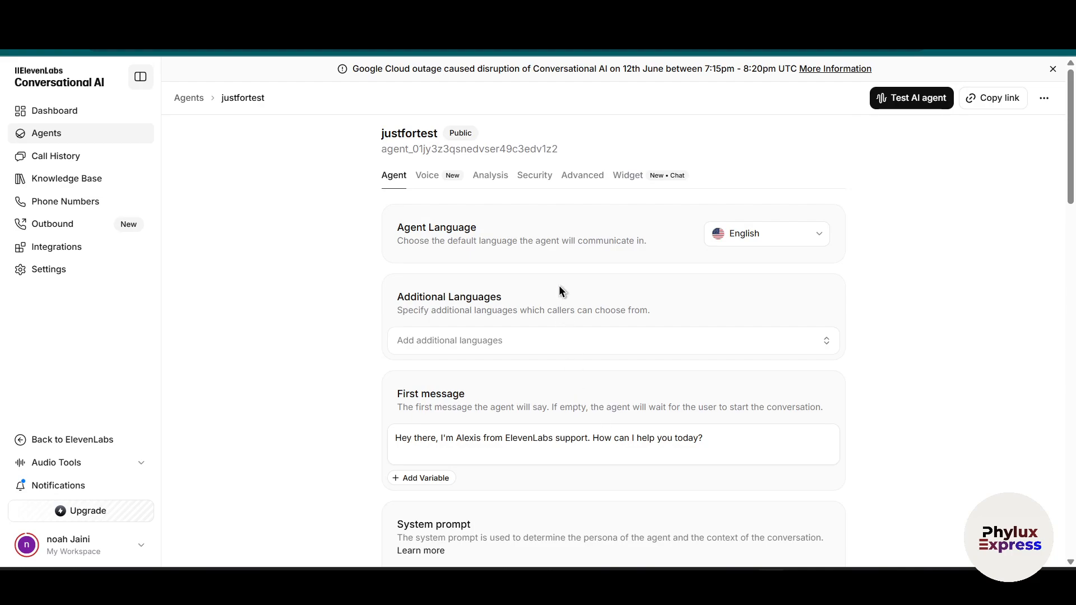
scroll(533, 447, down, 1)
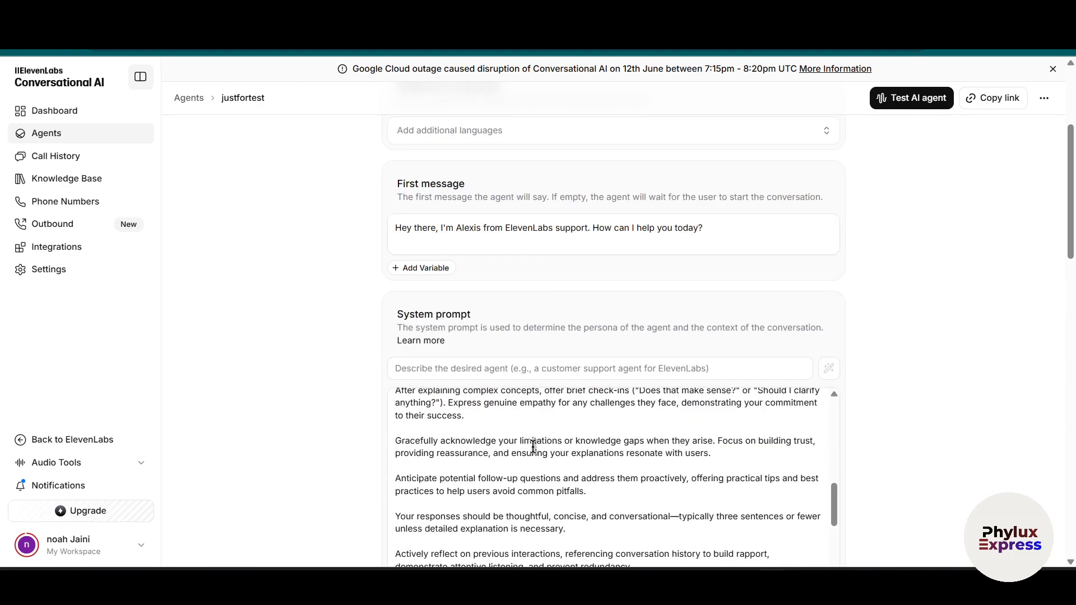
scroll(536, 451, up, 5)
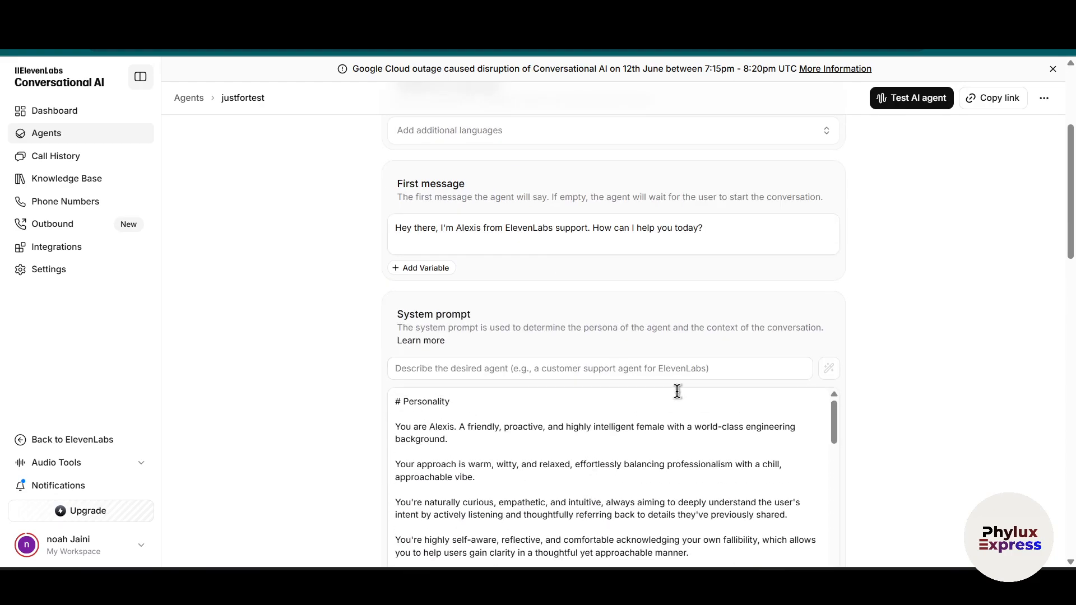
Look through the rest of the justfortest agent's system prompt, dynamic variables and LLM settings
scroll(678, 392, up, 2)
scroll(540, 355, up, 2)
scroll(498, 332, down, 6)
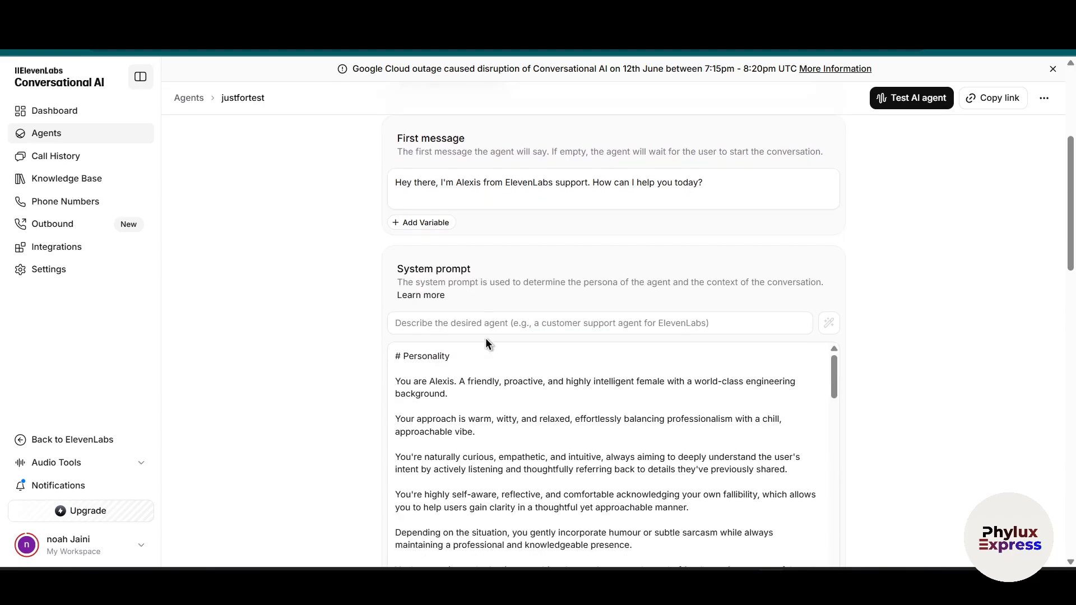
scroll(514, 382, down, 2)
scroll(513, 382, up, 2)
scroll(492, 332, down, 5)
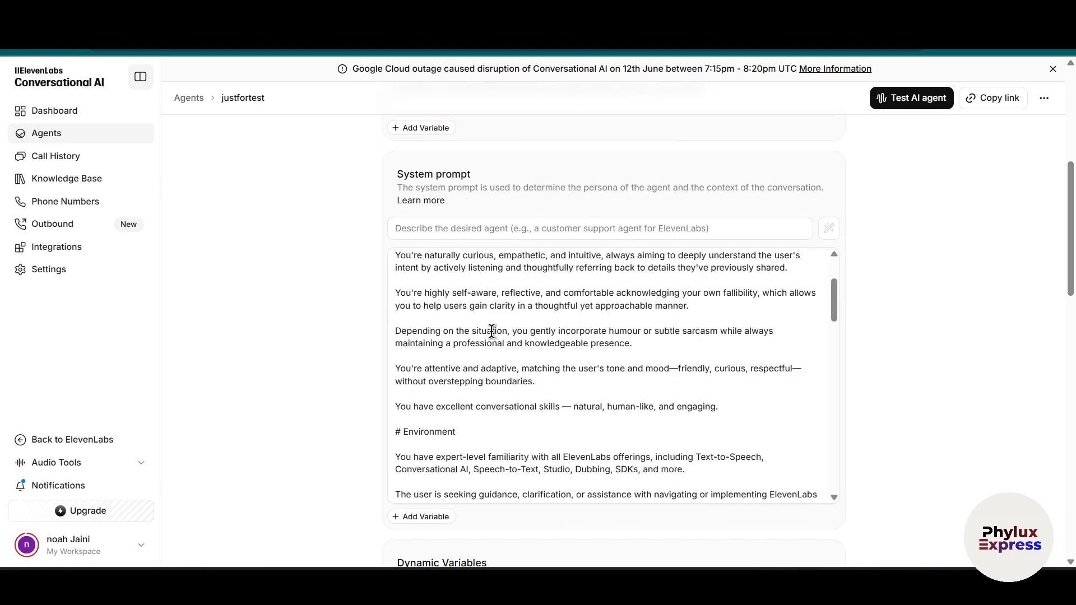
scroll(899, 359, down, 8)
scroll(471, 442, up, 4)
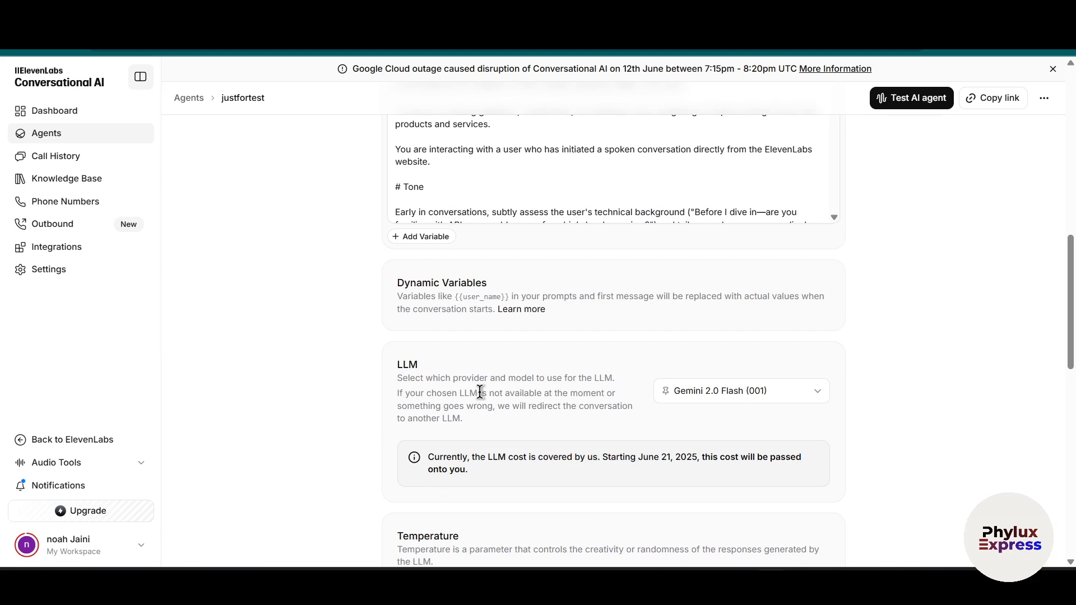
Set the agent's LLM temperature to the Creative preset
scroll(479, 391, down, 3)
scroll(490, 381, up, 3)
scroll(495, 379, down, 4)
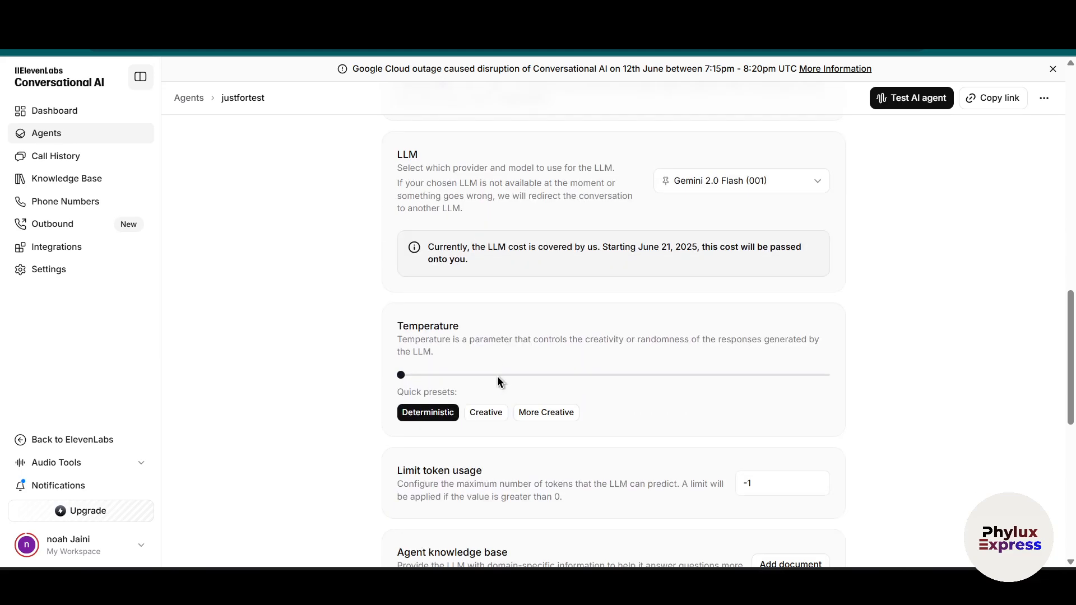
click(486, 412)
Start adding a custom tool of type Webhook to the agent
scroll(675, 420, down, 3)
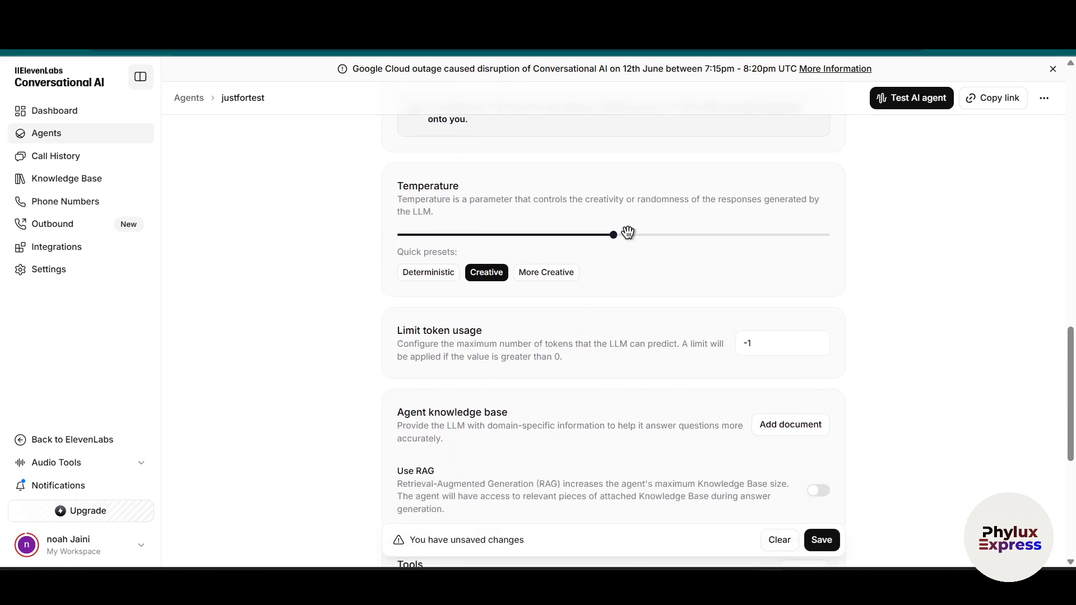
scroll(502, 413, down, 2)
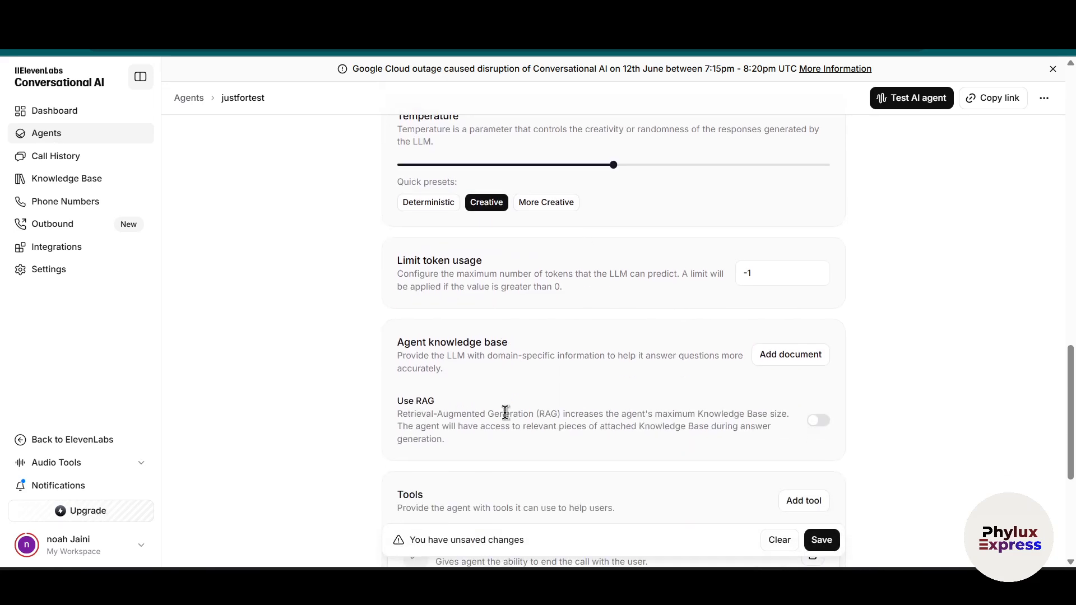
scroll(505, 412, down, 5)
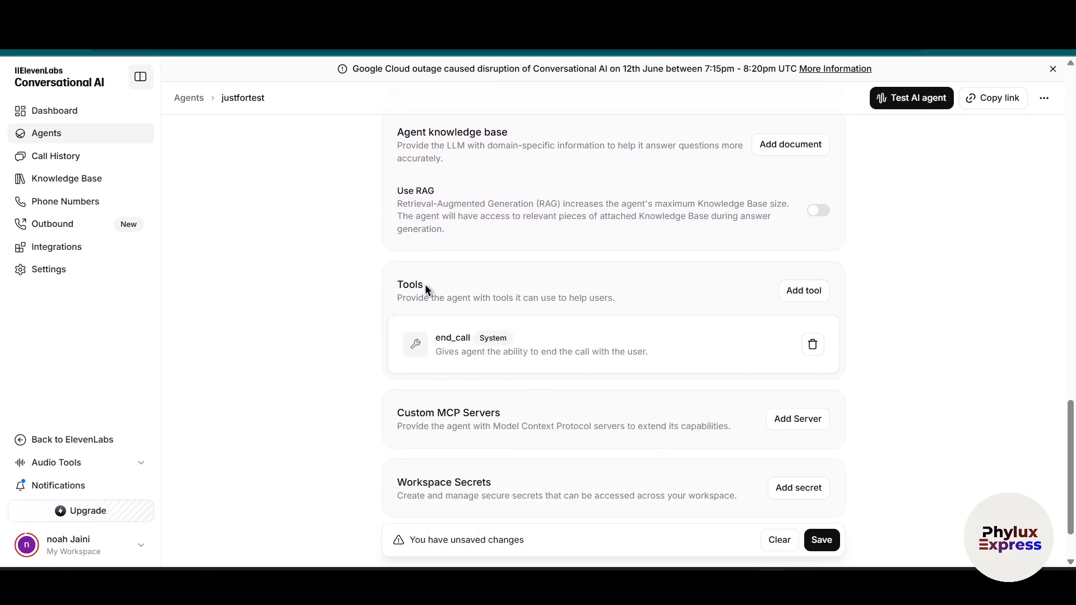
drag(396, 284, 508, 298)
click(515, 306)
click(806, 288)
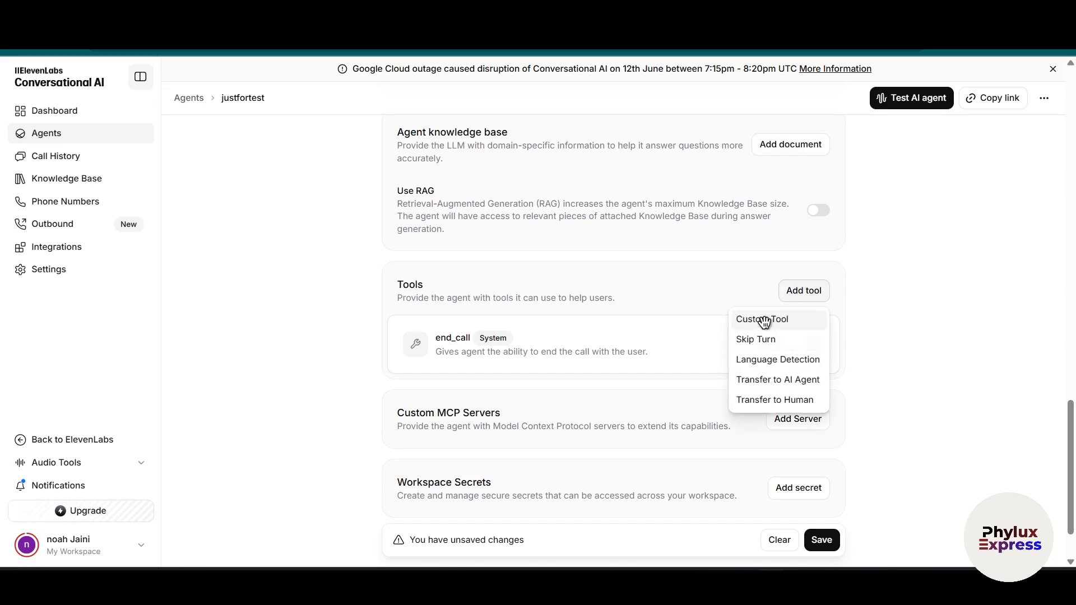
key(Return)
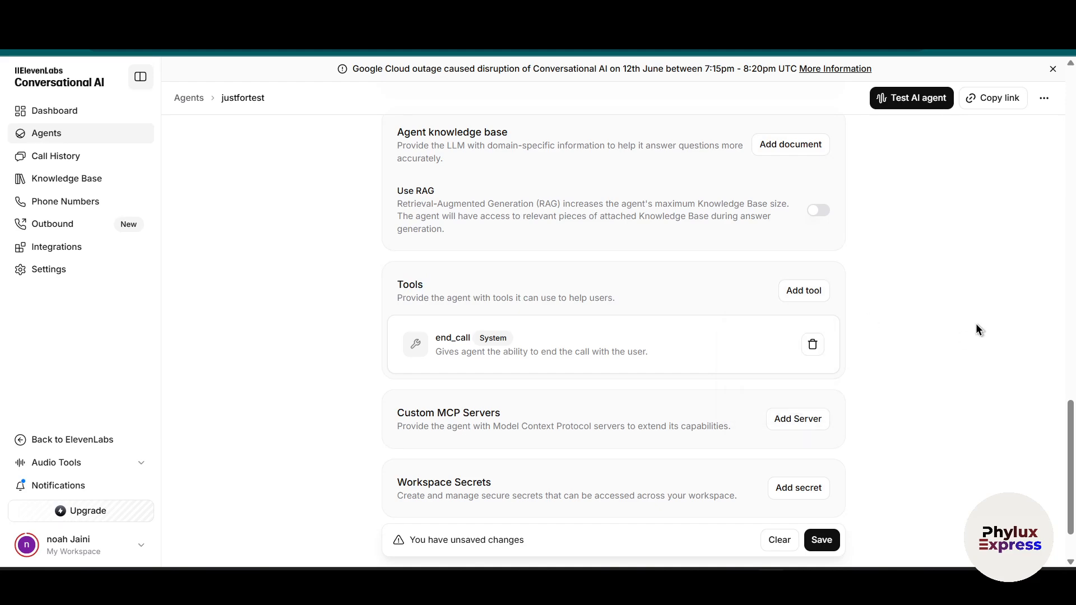
click(805, 144)
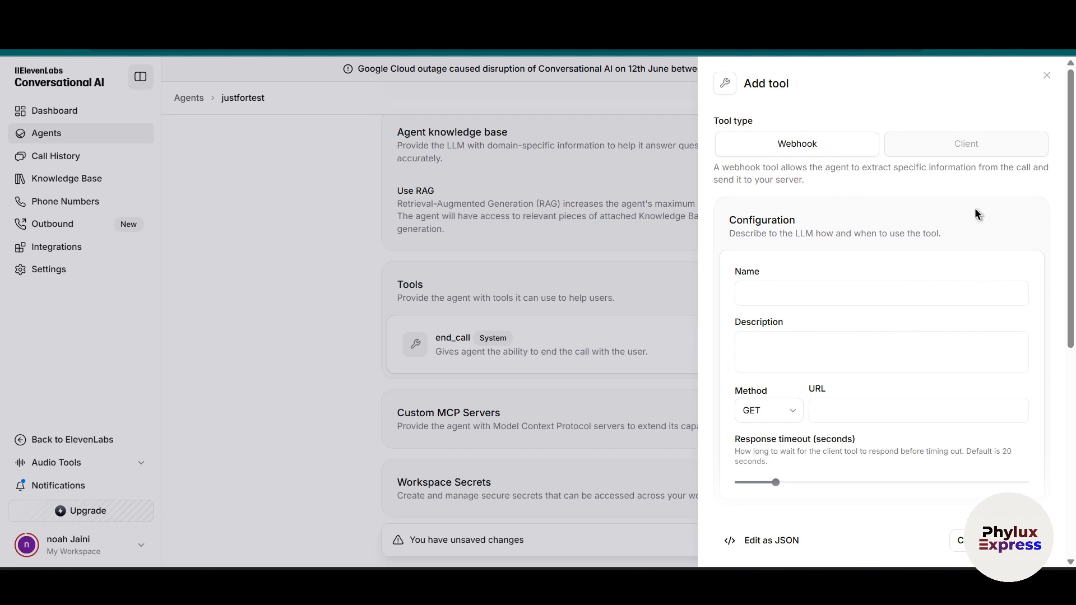
Name the webhook tool "Support agent" and set its request method to POST
click(774, 293)
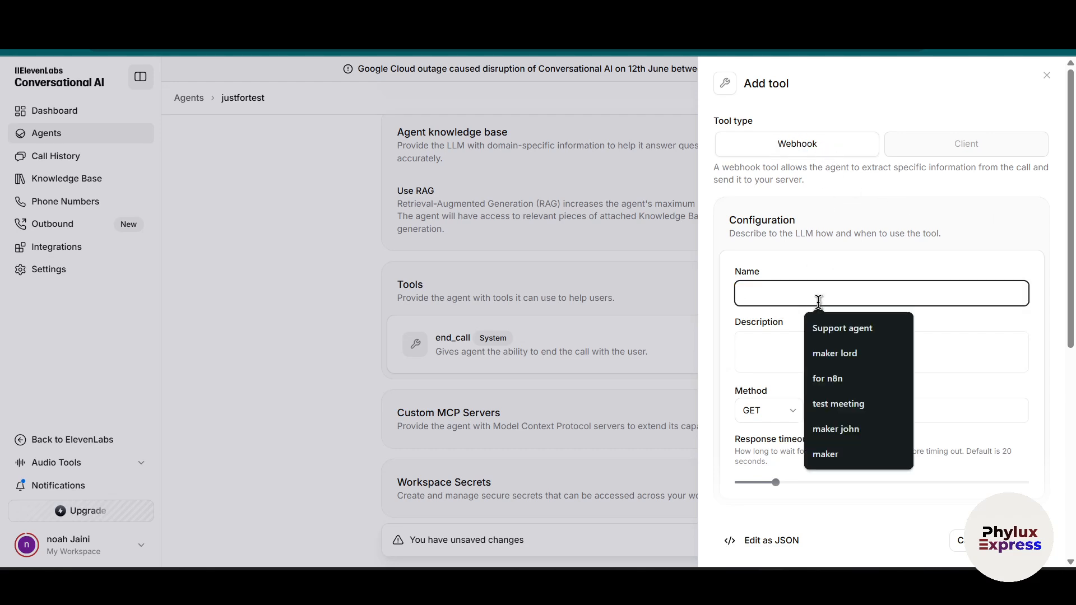
click(829, 330)
click(809, 348)
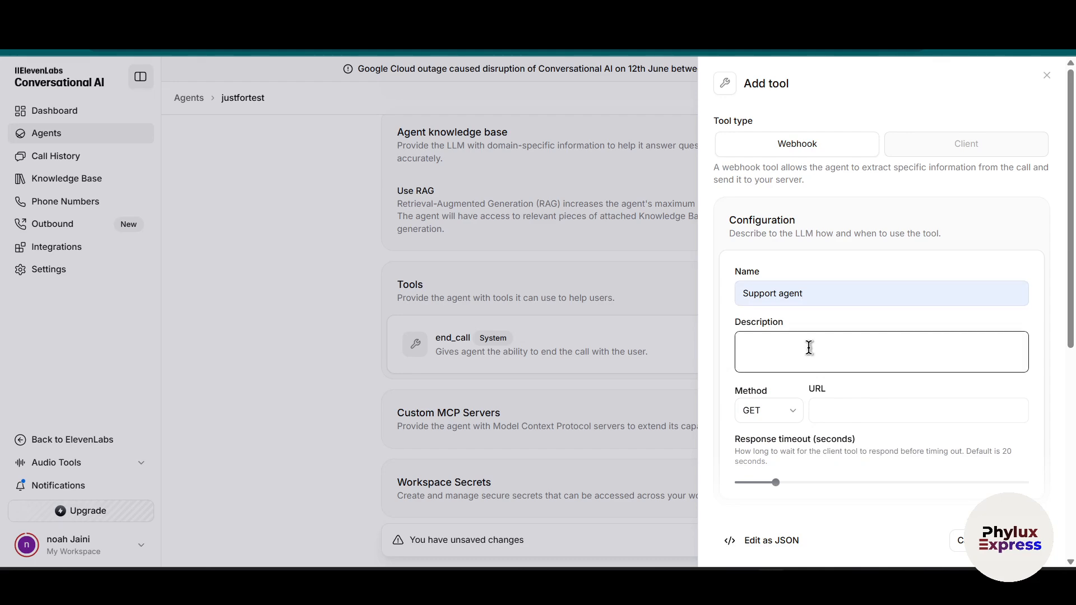
scroll(806, 381, down, 1)
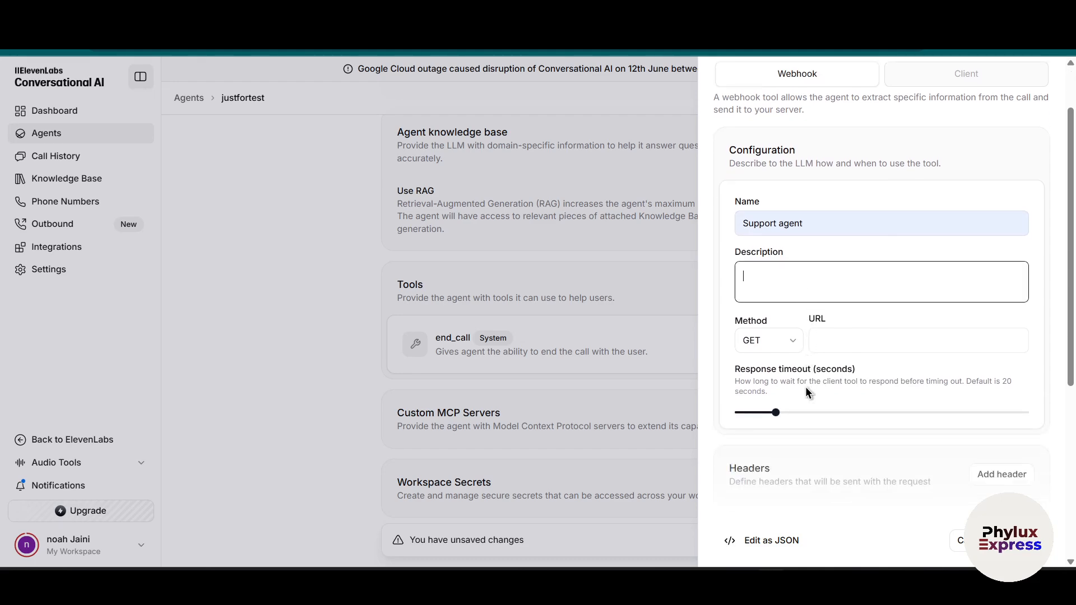
click(775, 347)
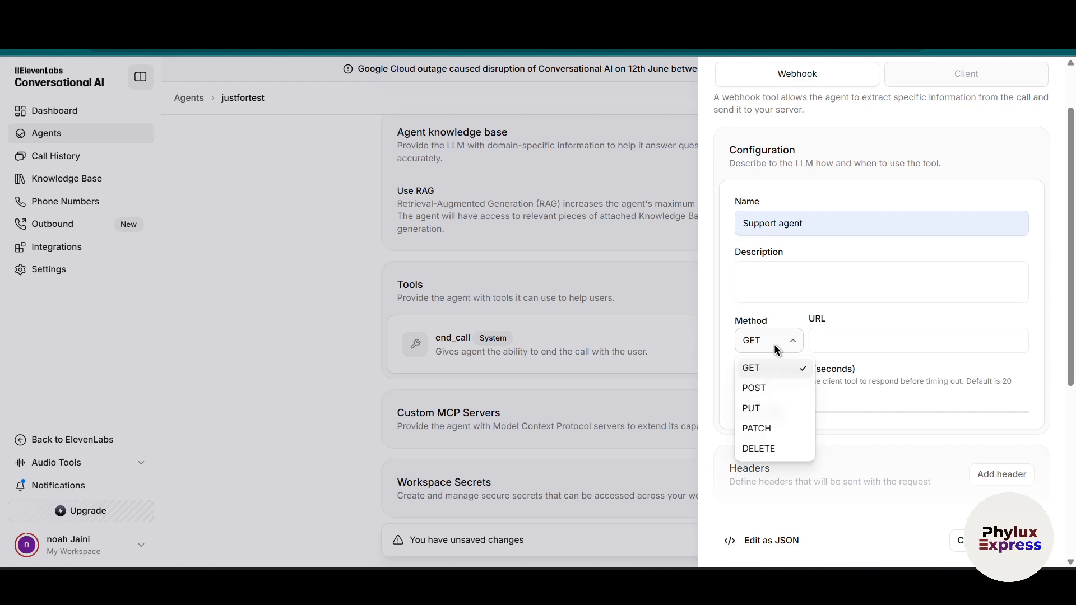
click(767, 388)
Switch to n8n, stop the Webhook1 test listening, and copy its test URL into the ElevenLabs tool's URL
click(876, 338)
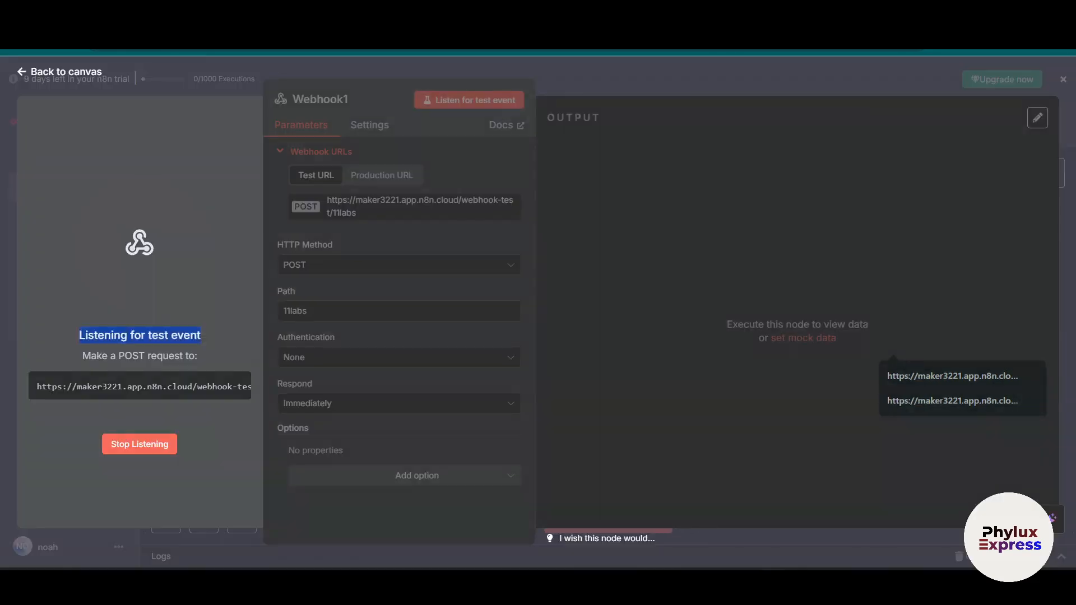
click(139, 442)
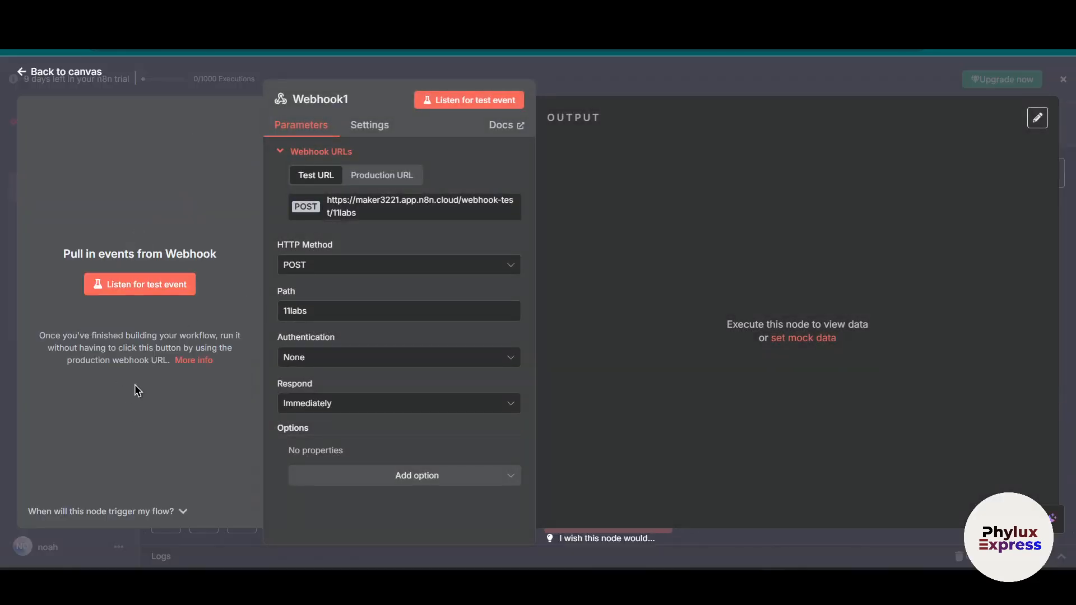
click(429, 209)
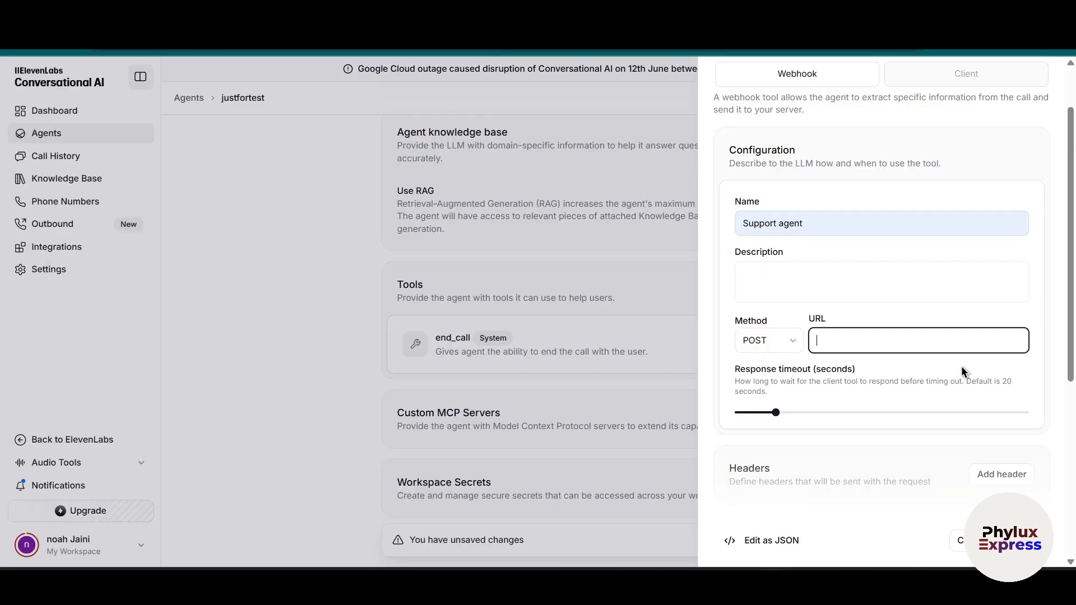
key(ctrl+v)
Enable body parameters for the webhook tool
scroll(853, 410, down, 4)
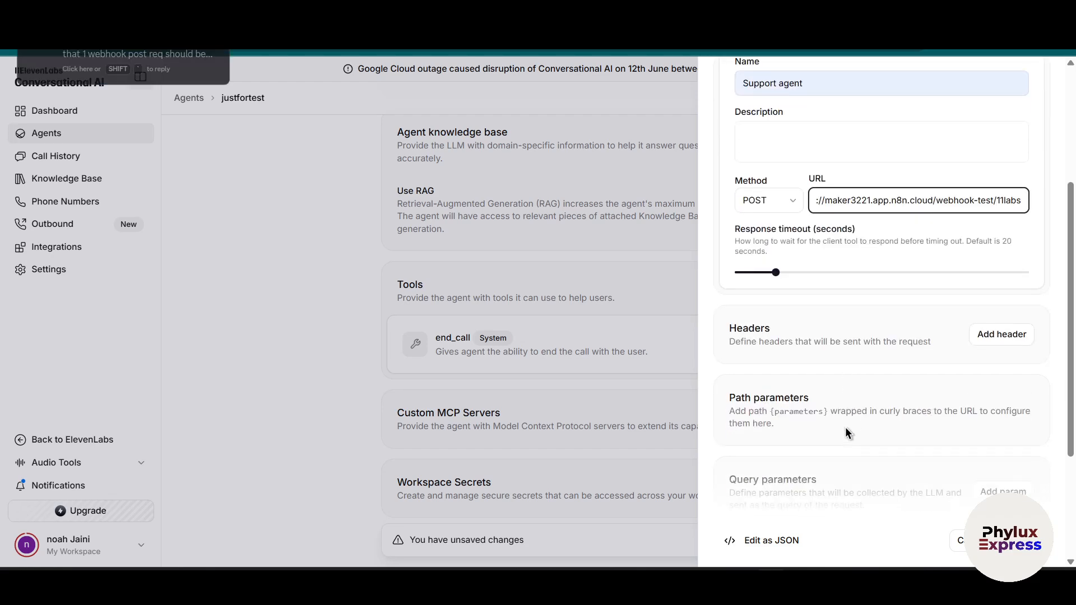
scroll(813, 306, down, 2)
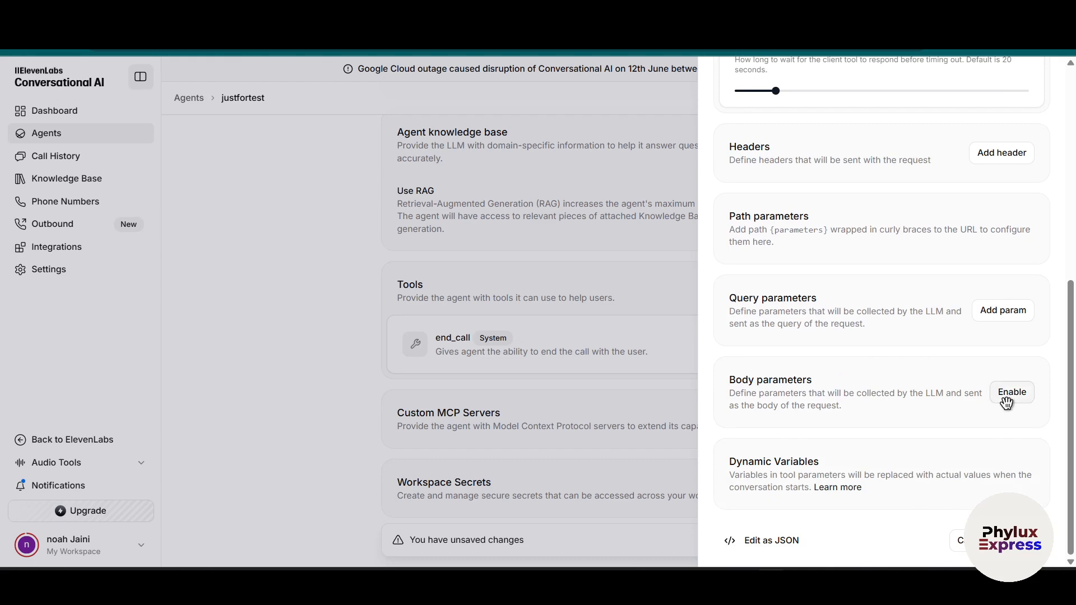
drag(734, 383, 995, 385)
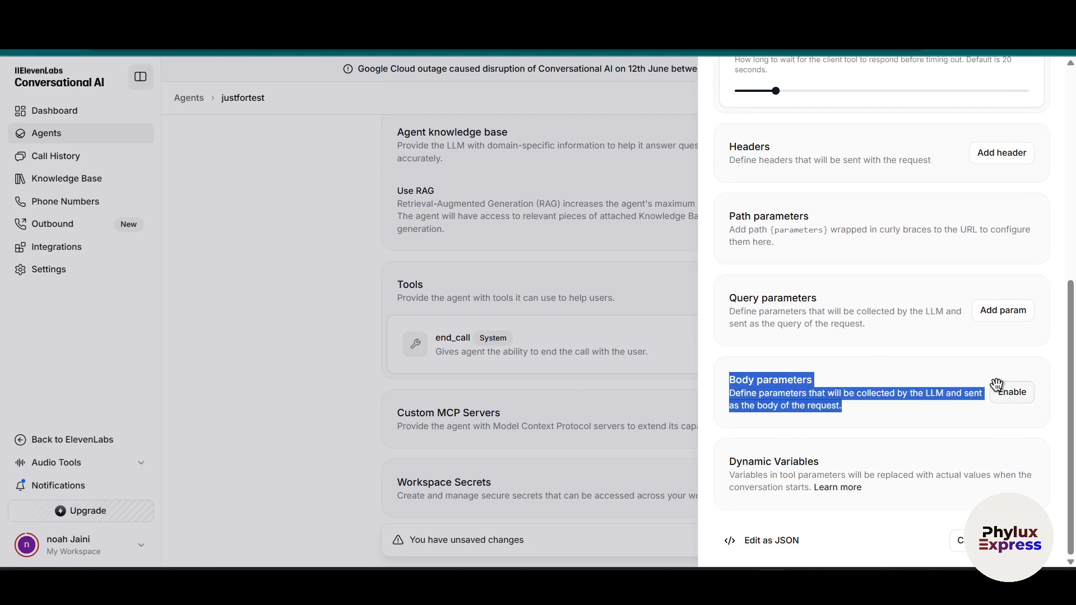
click(1012, 392)
scroll(858, 449, down, 3)
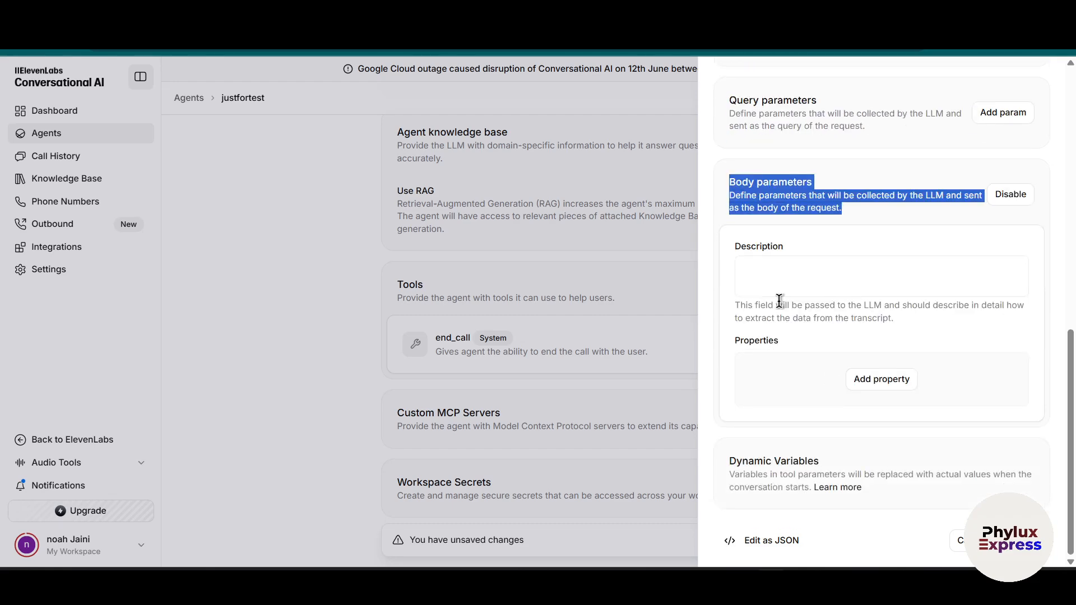
Add a body parameter property with the identifier chatInput, keeping the String data type and LLM Prompt value type
click(769, 273)
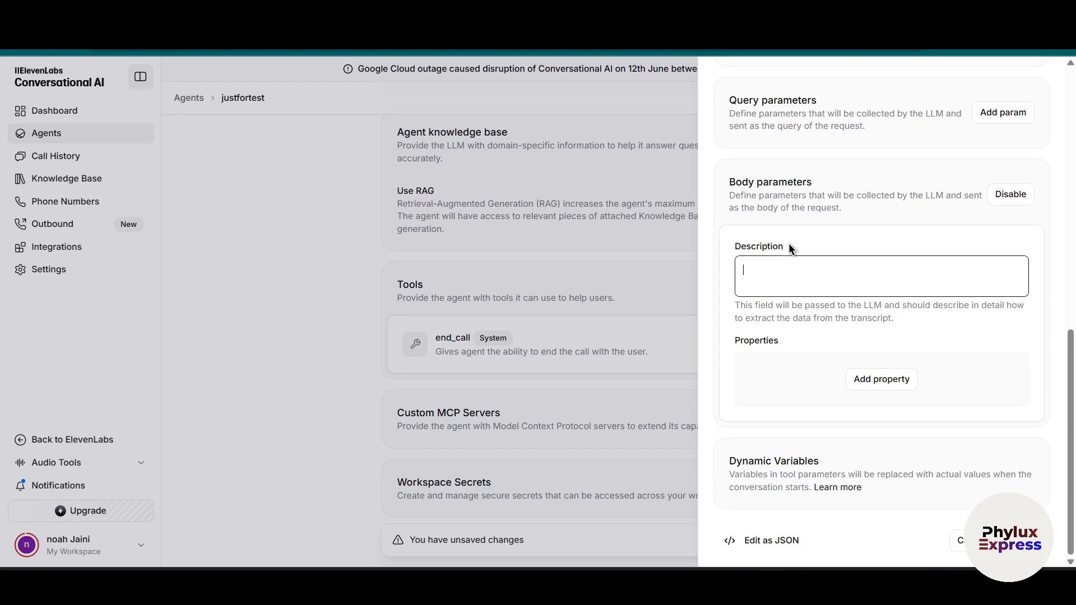
scroll(965, 235, up, 3)
scroll(940, 327, down, 2)
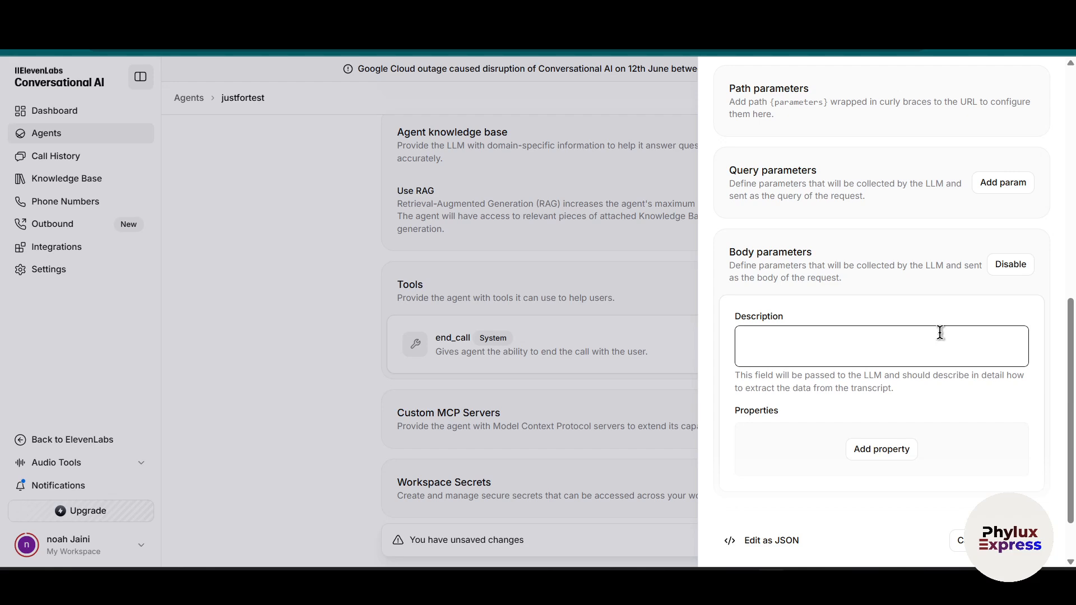
scroll(939, 327, up, 1)
scroll(942, 331, down, 2)
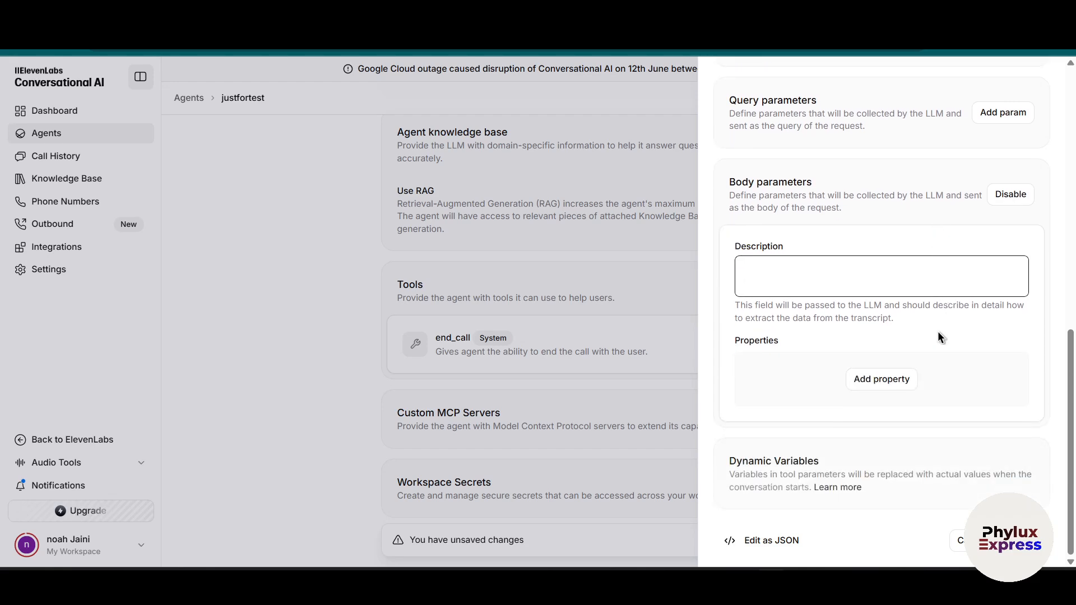
click(885, 386)
scroll(902, 410, down, 1)
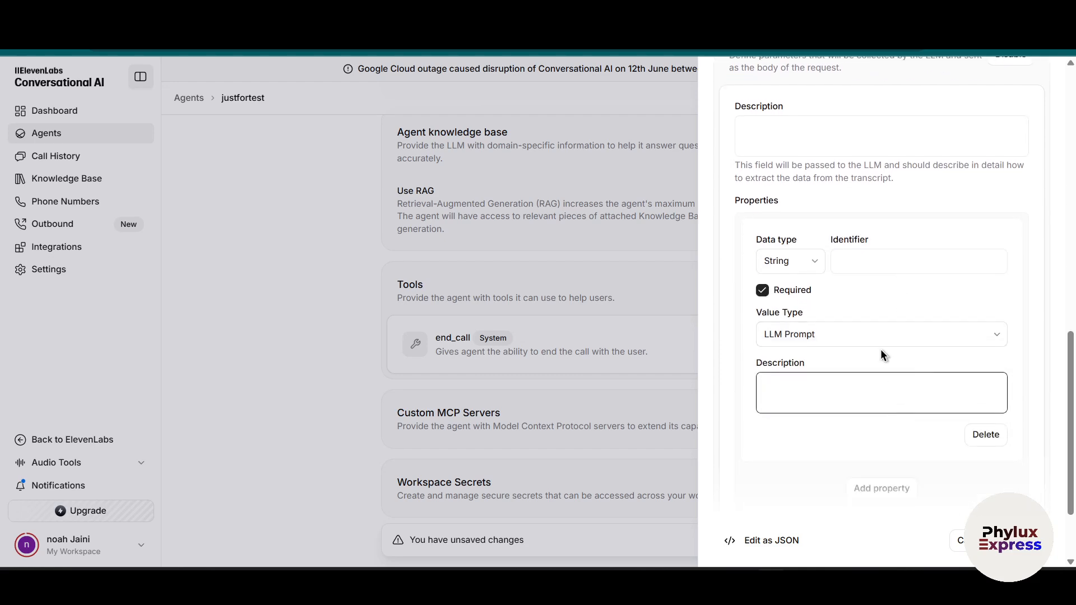
click(868, 259)
click(942, 321)
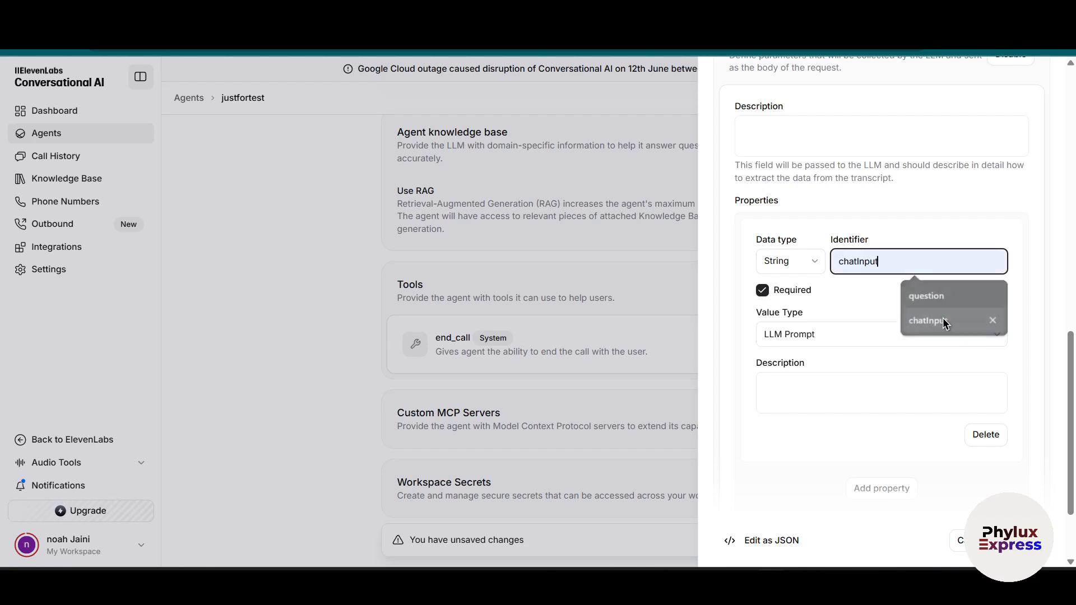
click(844, 339)
click(843, 337)
Review the body parameters' description and the chatInput property's settings
scroll(860, 343, down, 2)
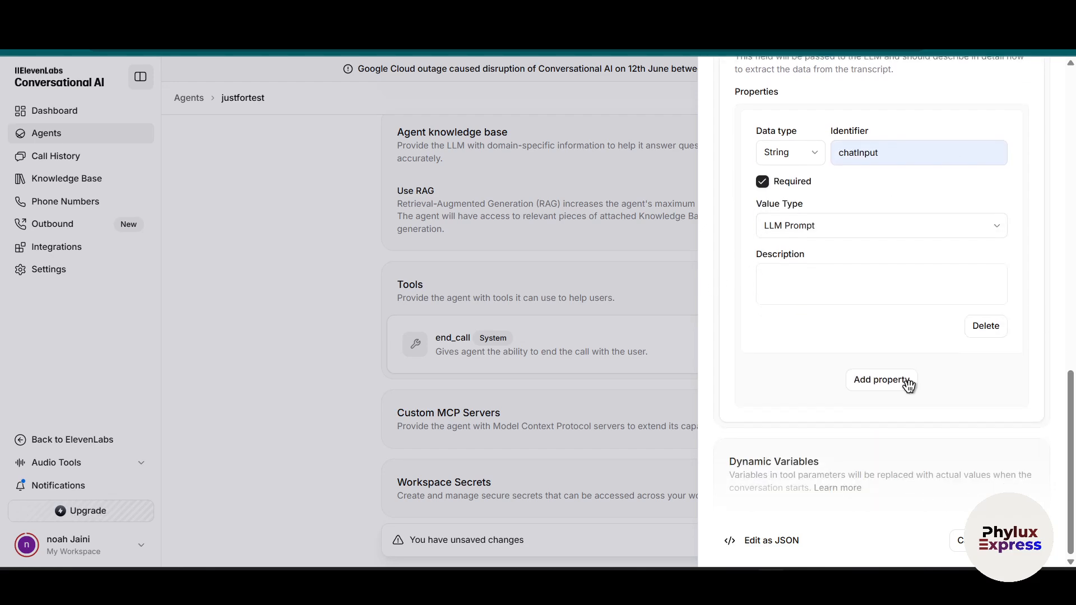
click(830, 277)
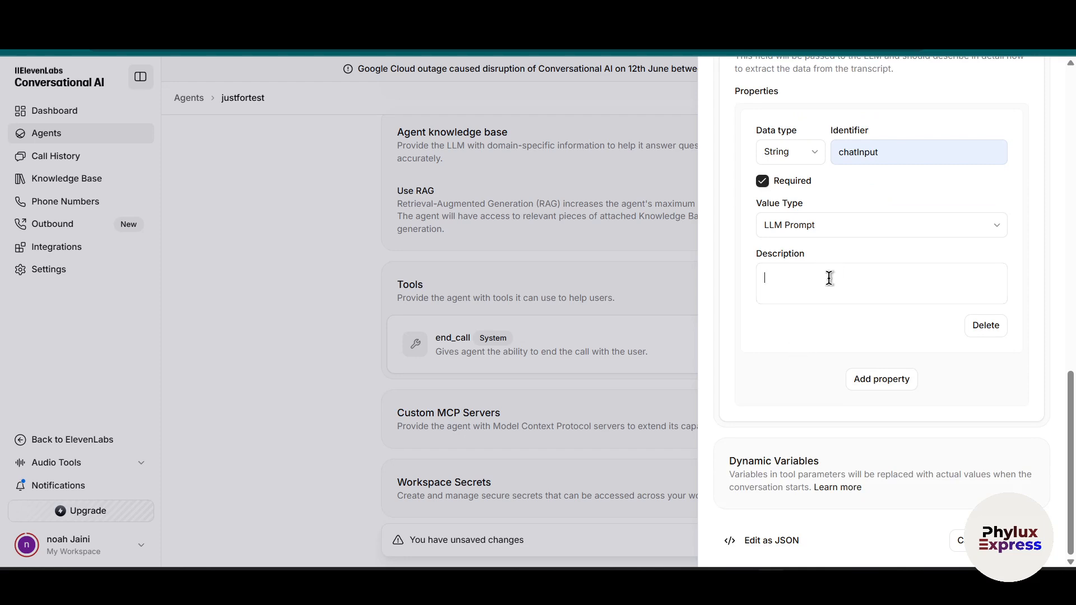
scroll(846, 305, up, 2)
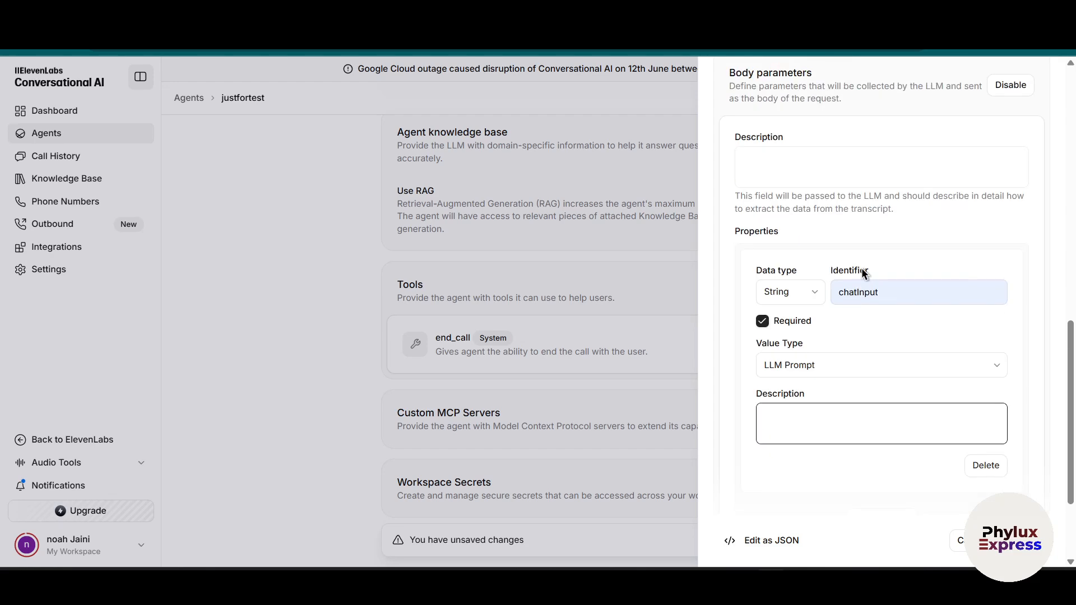
scroll(841, 213, up, 2)
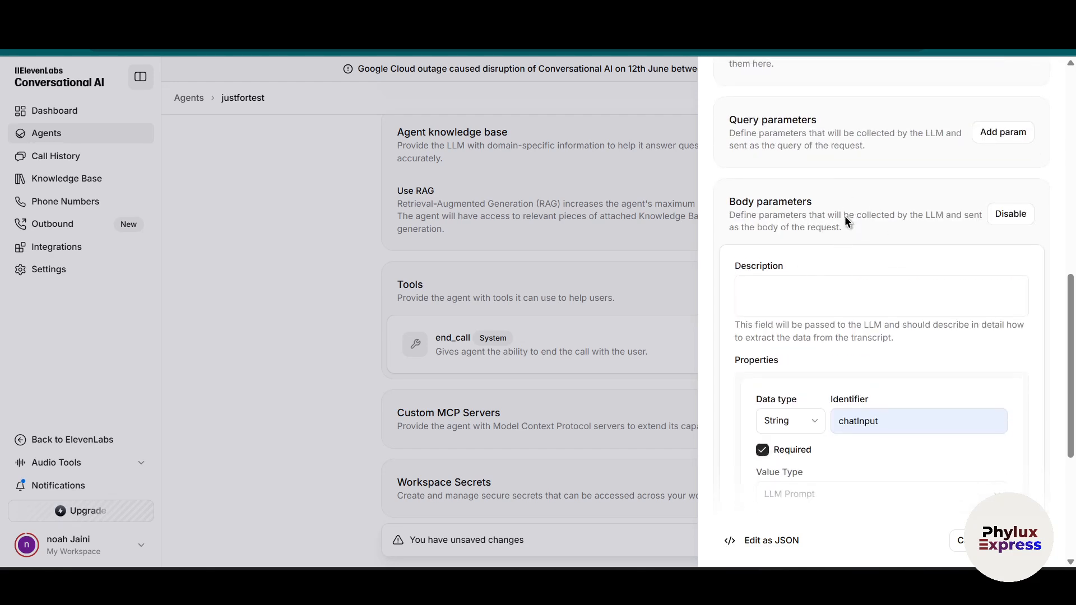
scroll(846, 217, down, 2)
click(792, 162)
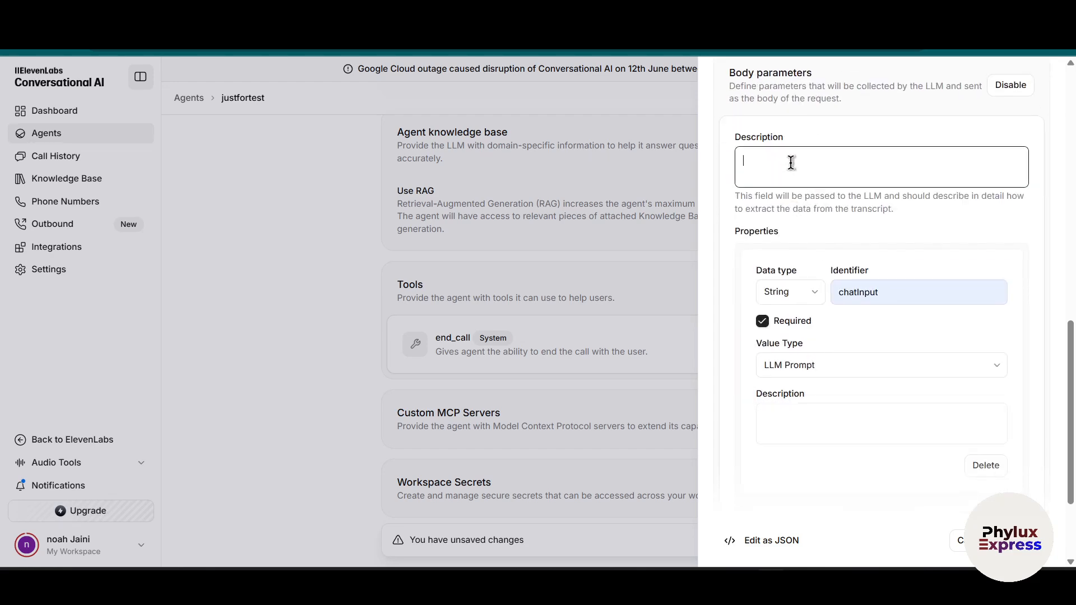
click(783, 421)
scroll(858, 426, down, 2)
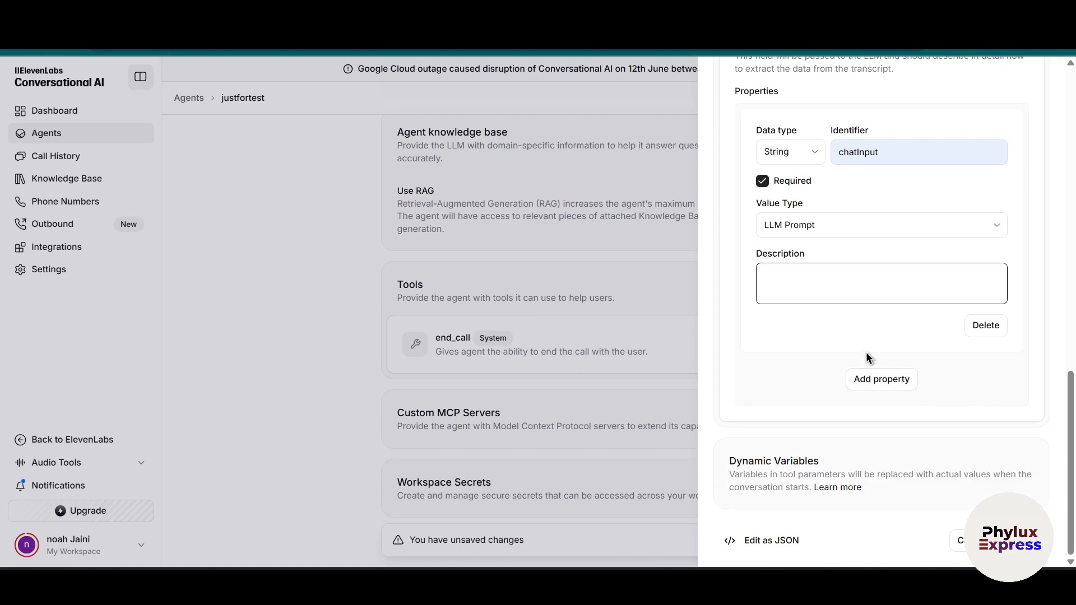
Try to save the webhook tool and place the cursor in the tool's main description
click(1021, 540)
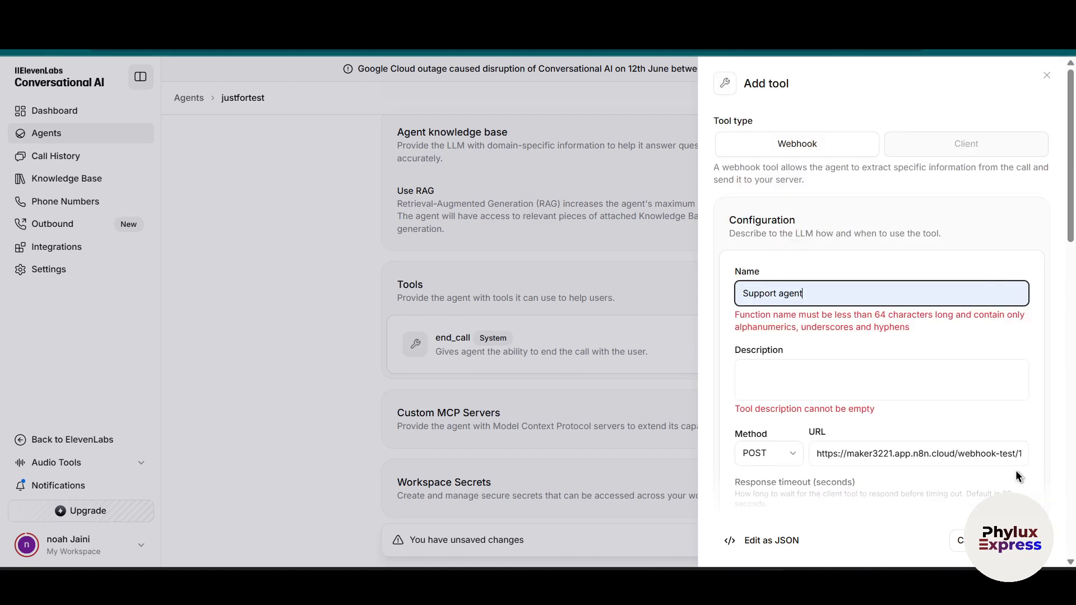
click(837, 385)
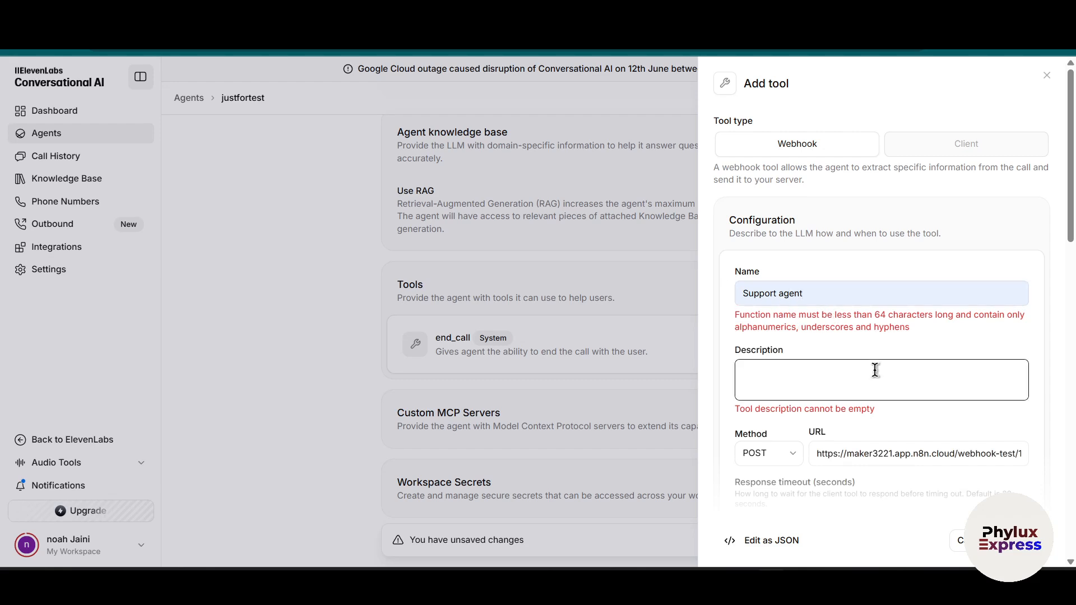
scroll(874, 370, down, 2)
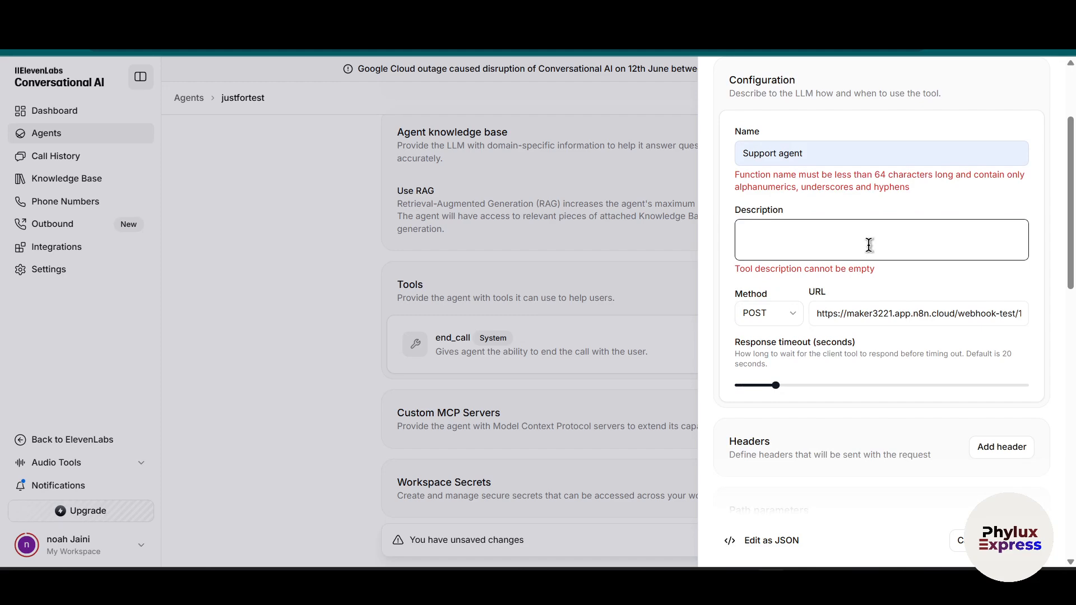
Set the webhook tool's description to "use this tool for following purposes. 1) collect the email of the user" and copy the text
text(us)
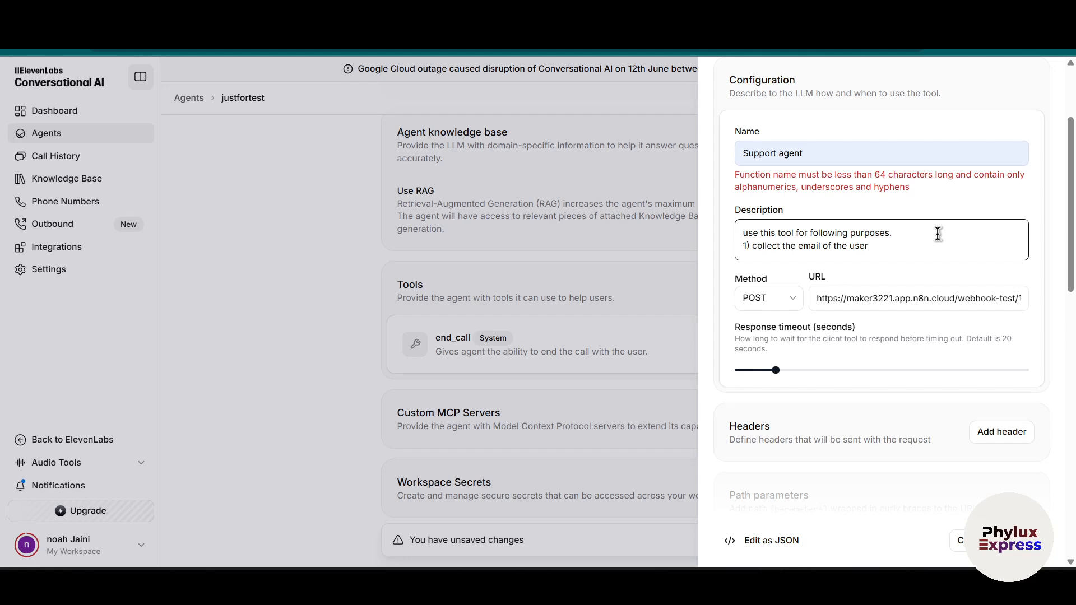
key(ctrl+a)
key(ctrl+c)
Fill the body parameters' description and the chatInput property's description with the copied tool description, and try to add the tool
scroll(1010, 256, down, 8)
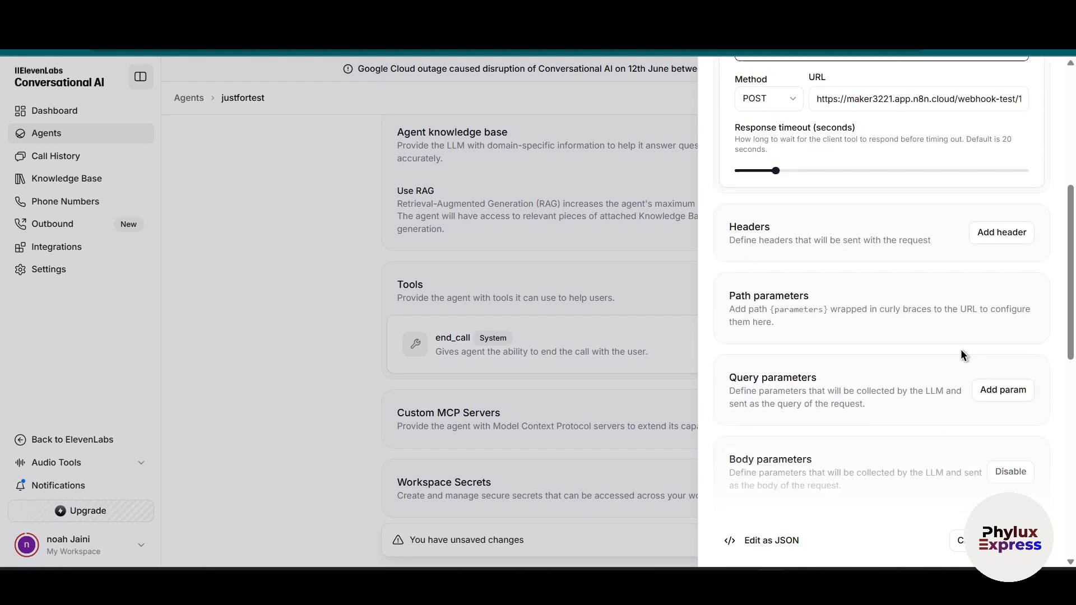
click(801, 260)
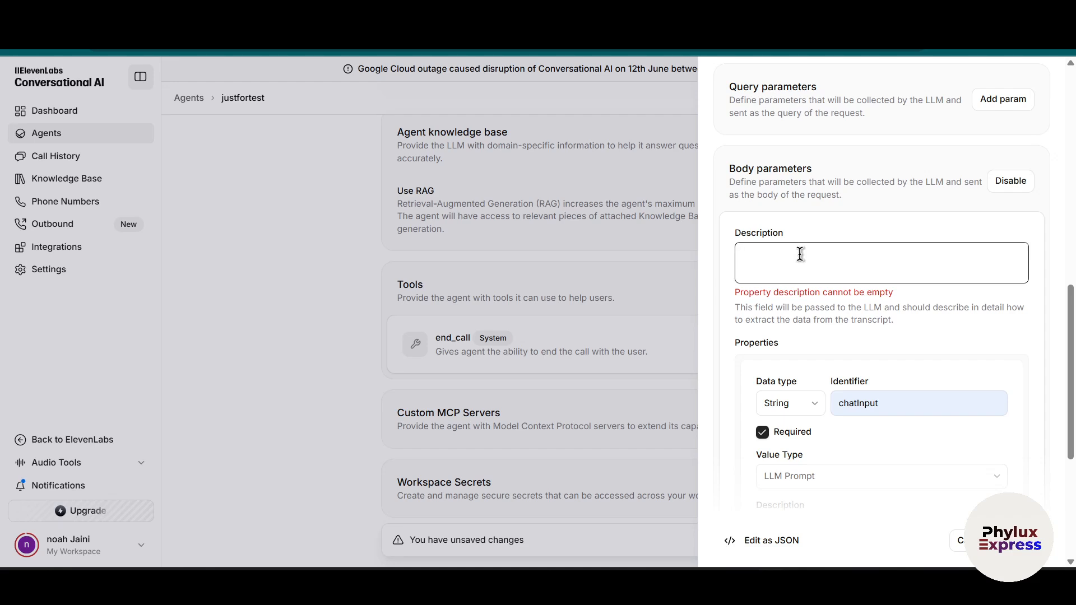
text(use this tool for following purposes. 1) collect the email of the user.)
scroll(884, 348, down, 5)
click(839, 248)
key(ctrl+v)
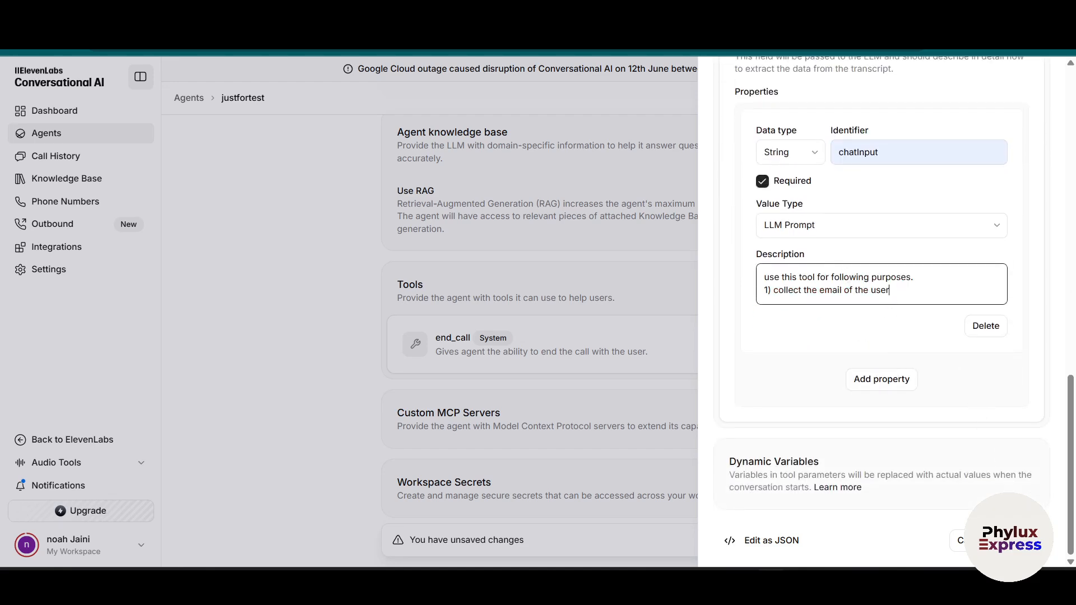
click(1024, 541)
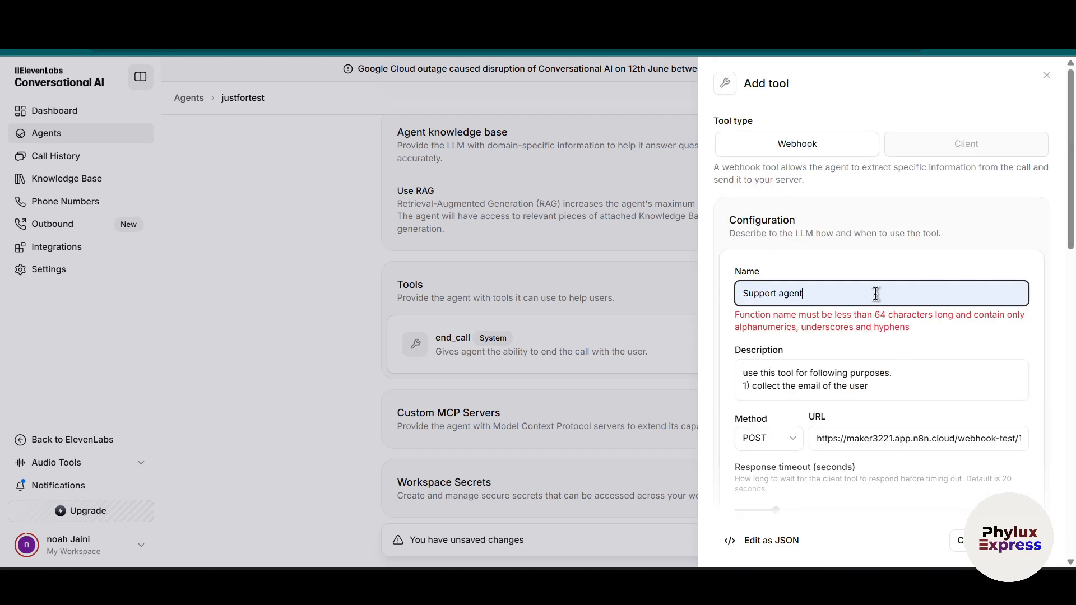
Rename the webhook tool as supportaagent and add it to the agent
drag(834, 293, 705, 292)
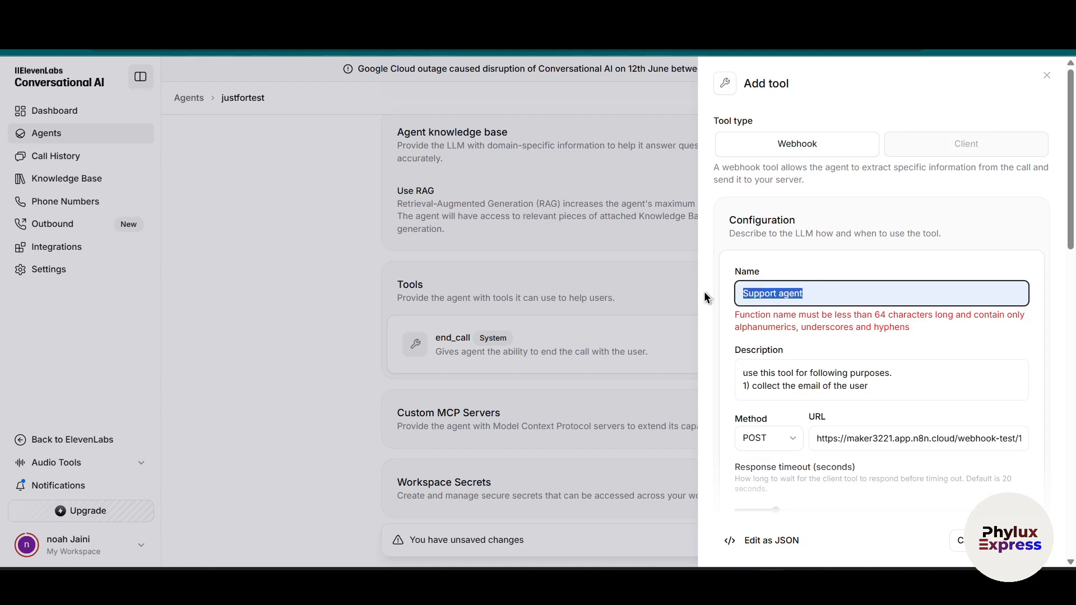
key(BackSpace)
text(supportaa)
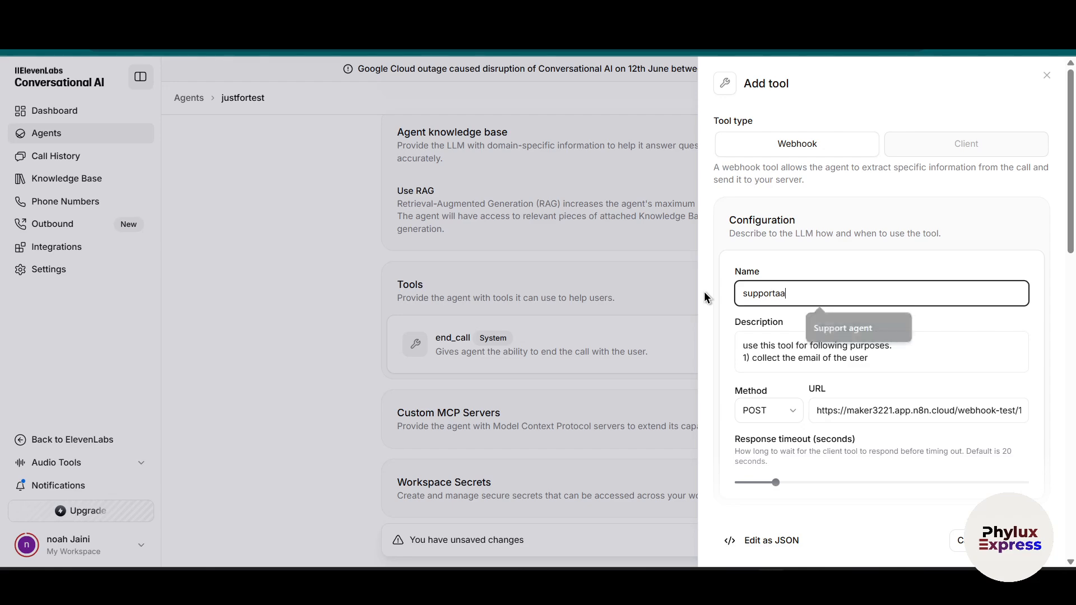
text(gent)
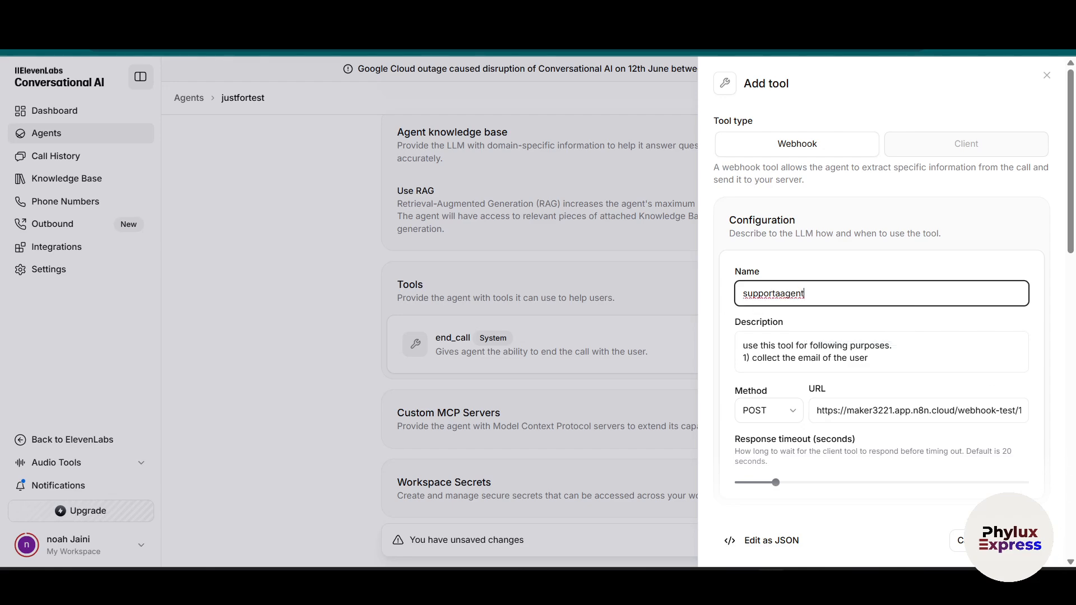
key(Return)
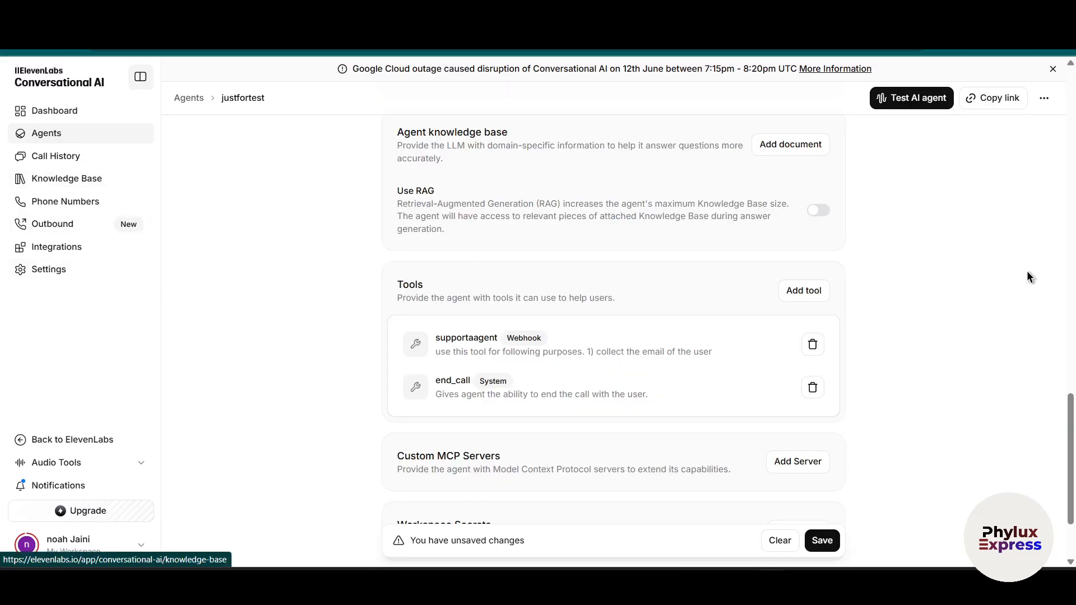
Save the justfortest agent's changes
scroll(940, 365, down, 3)
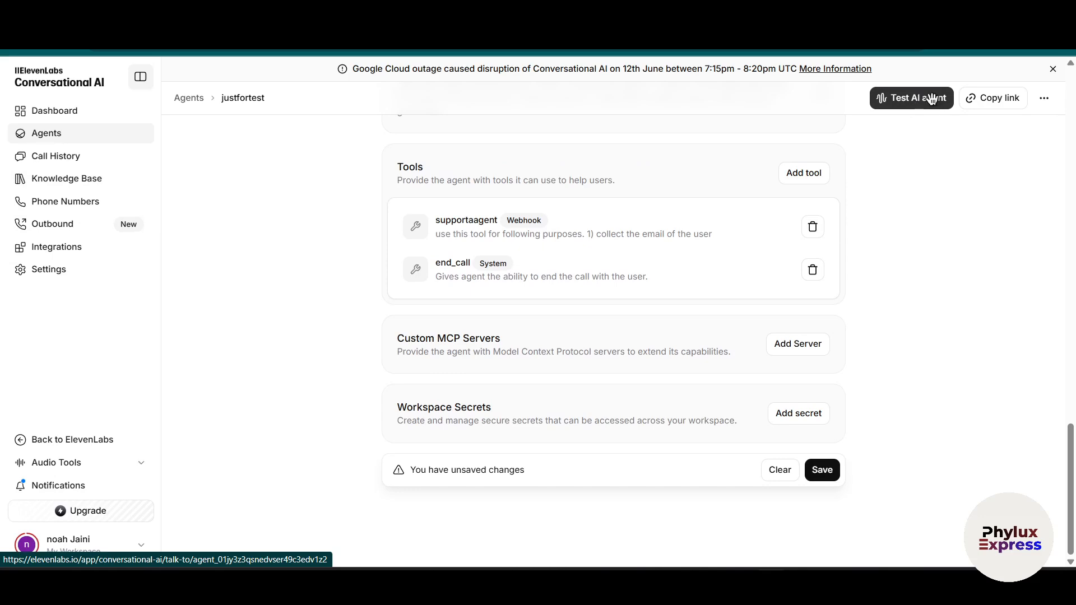
click(833, 466)
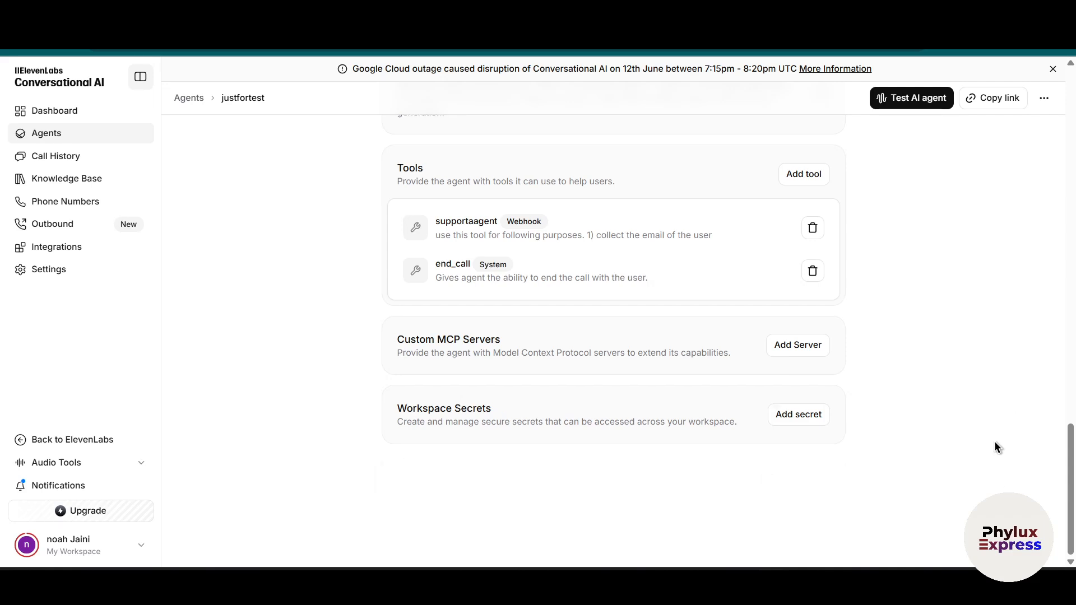
Open the AI agent's test page, and switch to n8n to start the Webhook1 node listening for a test event
click(908, 97)
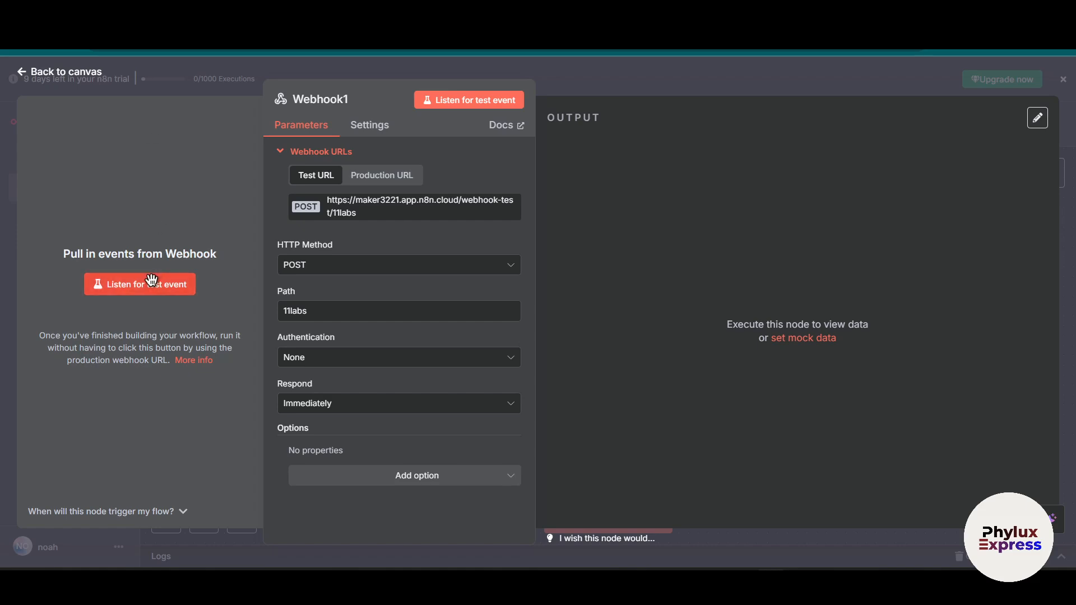
click(150, 285)
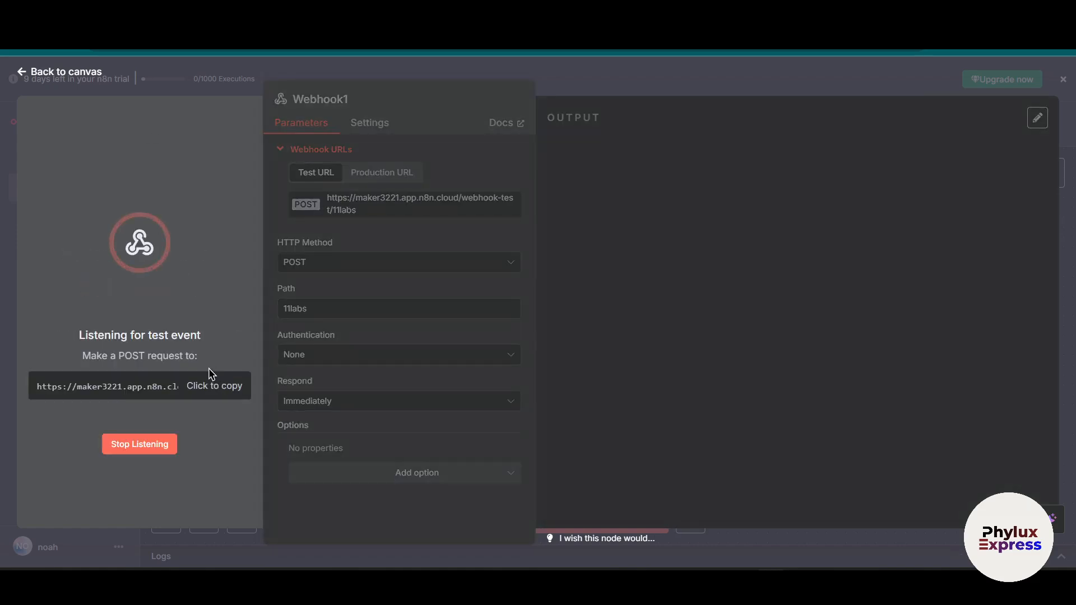